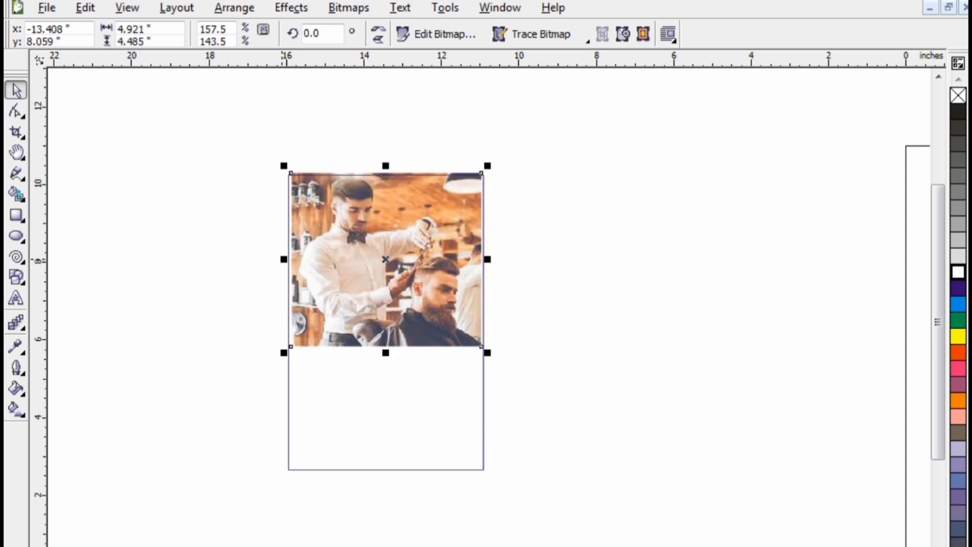
# Step: Set the barber photo's width to 5.1 inches so it fills the frame, and finish editing the frame's clipped contents
pyautogui.scroll(2, 231, 251)
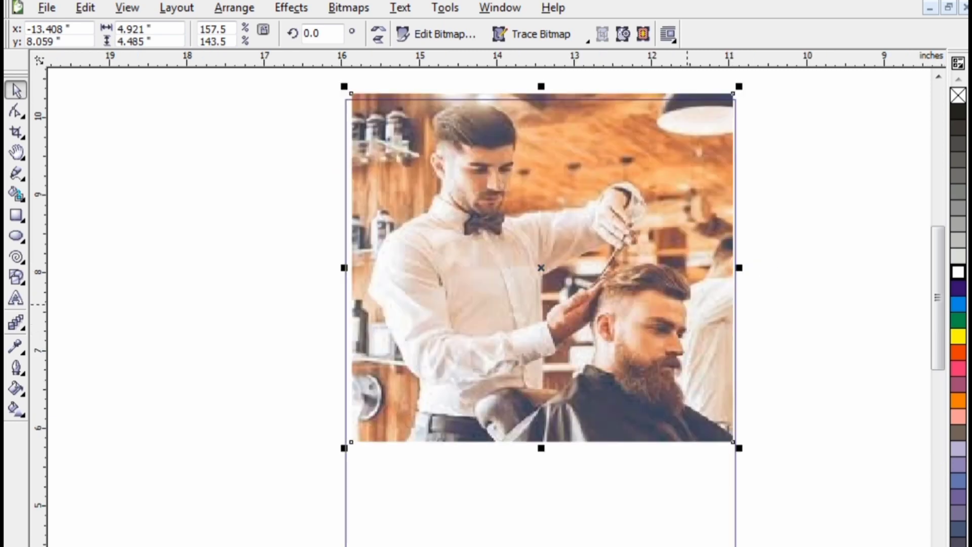
pyautogui.write('5.1')
pyautogui.press('Return')
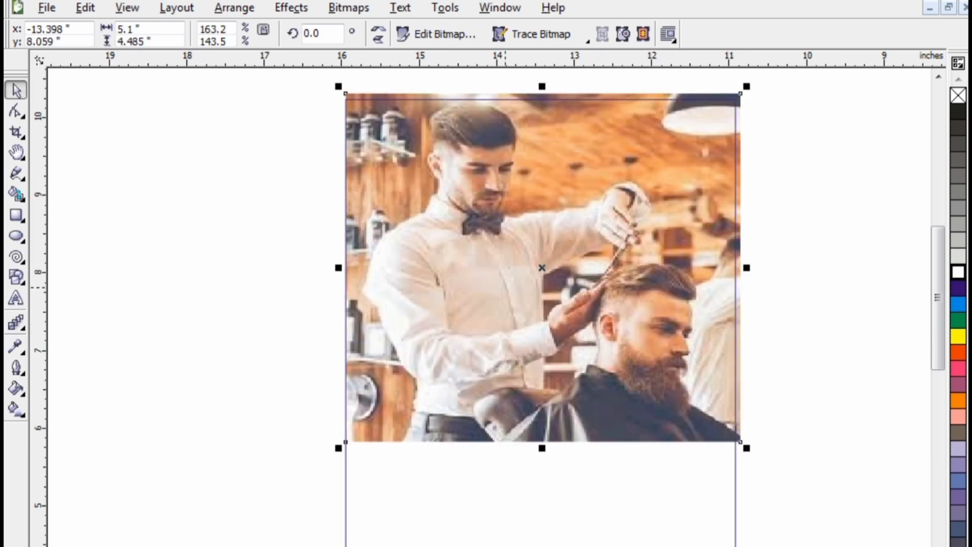
pyautogui.rightClick(522, 266)
pyautogui.click(562, 316)
pyautogui.scroll(-2, 431, 369)
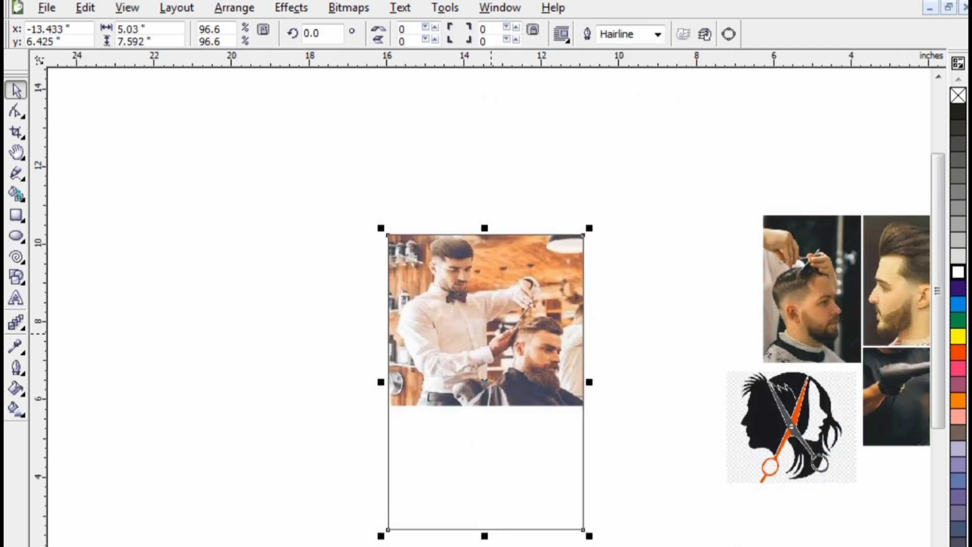
# Step: Move the flyer frame with its clipped photo up and farther away from the loose reference photos
pyautogui.press('Escape')
pyautogui.moveTo(486, 381); pyautogui.dragTo(391, 339)
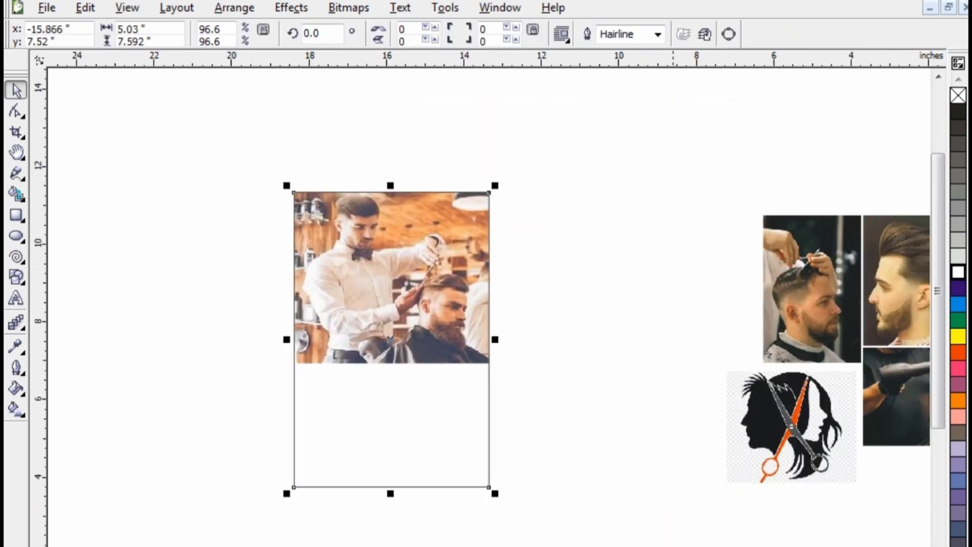
pyautogui.press('Escape')
pyautogui.hscroll(2, 390, 339)
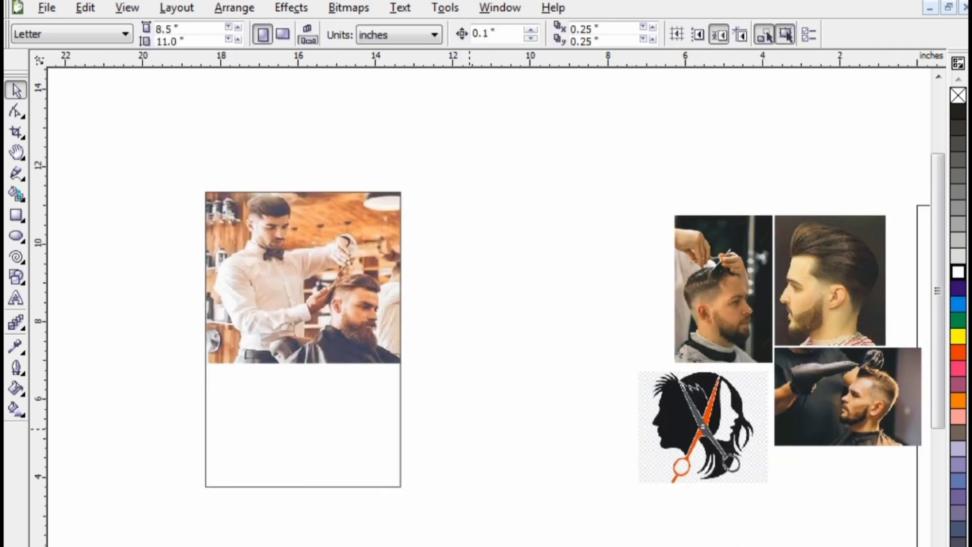
# Step: Draw a rectangle about 5.03 by 4.14 inches over the flyer's lower part and fill it with black
pyautogui.press('F6')
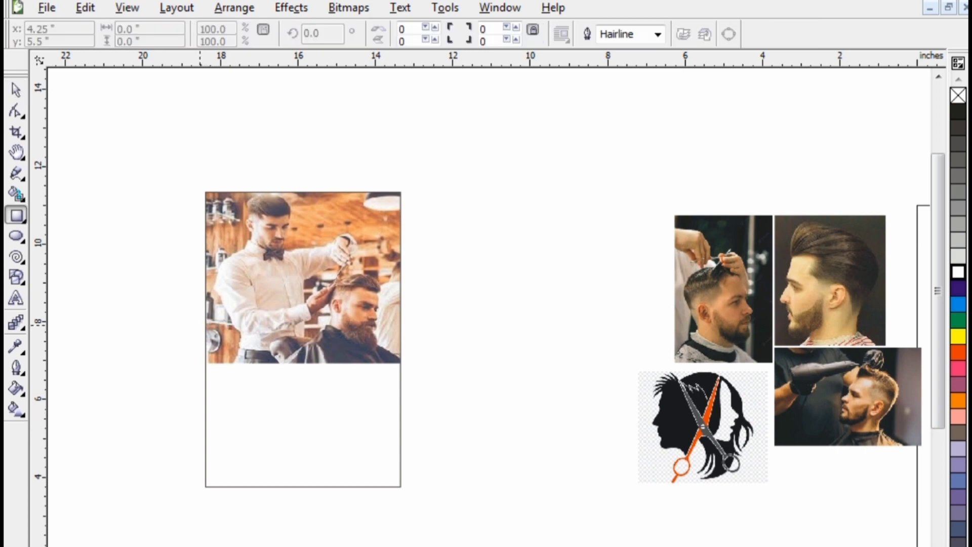
pyautogui.moveTo(205, 327)
pyautogui.mouseDown()
pyautogui.moveTo(400, 462)
pyautogui.moveTo(400, 487)
pyautogui.mouseUp()
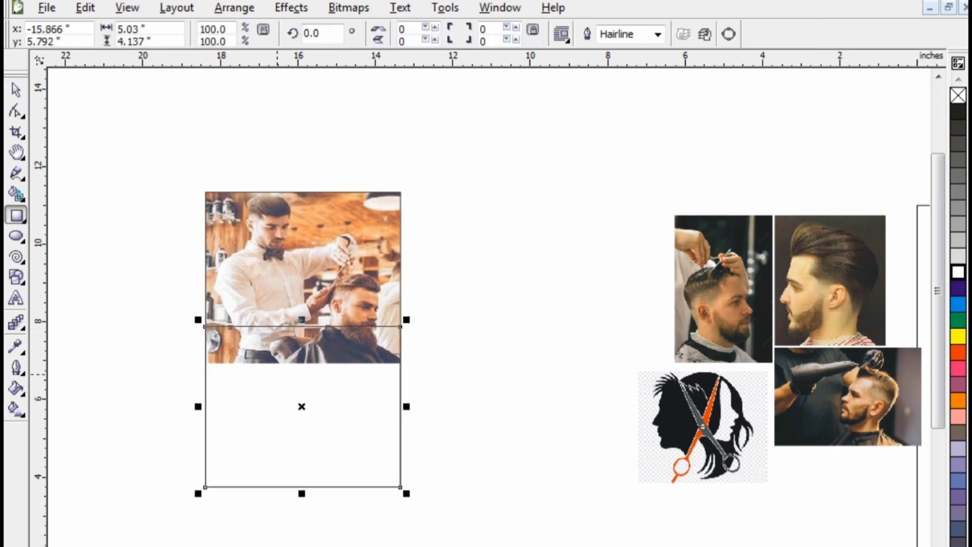
pyautogui.press('space')
pyautogui.click(958, 111)
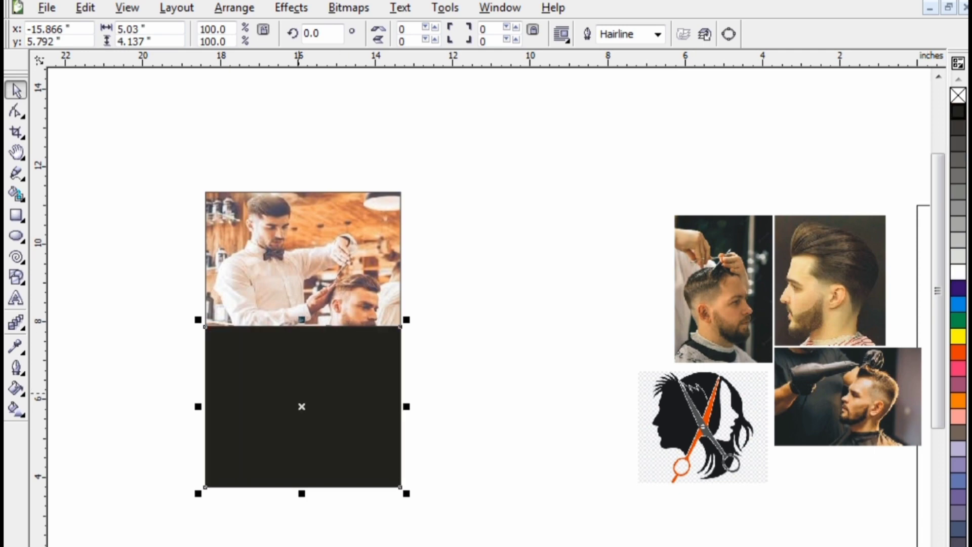
# Step: Convert the black rectangle to curves and bend its top edge into a downward arc, lowering its left corner slightly
pyautogui.rightClick(246, 352)
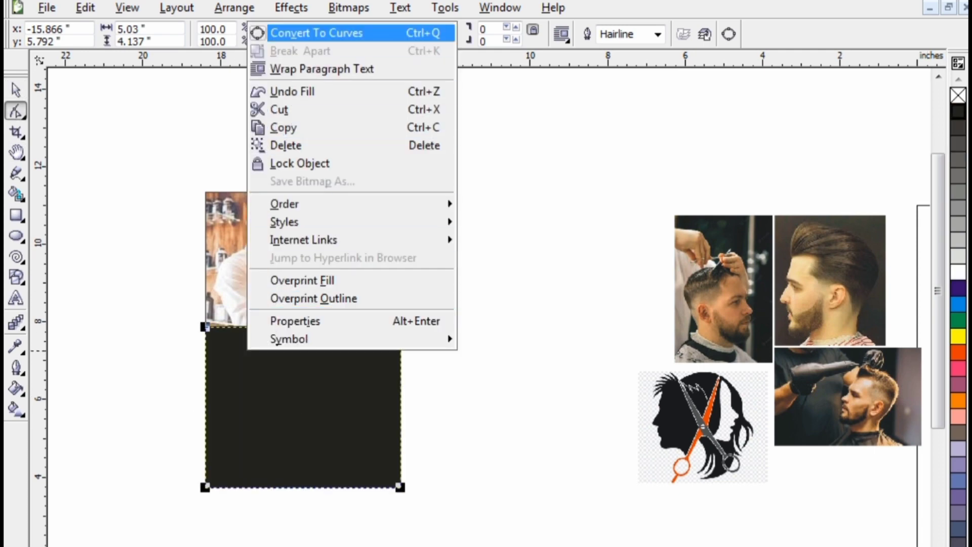
pyautogui.click(324, 30)
pyautogui.press('F10')
pyautogui.click(261, 326)
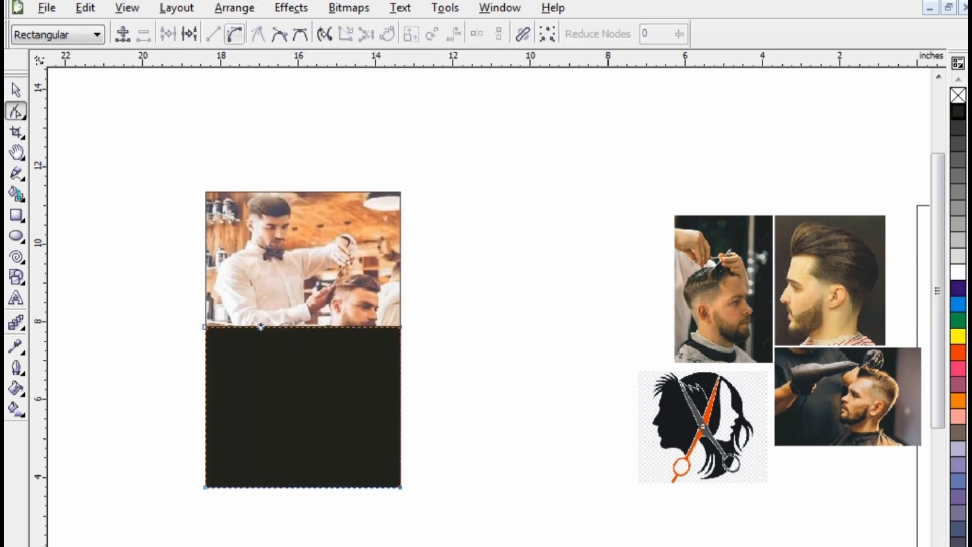
pyautogui.click(235, 34)
pyautogui.moveTo(265, 328); pyautogui.dragTo(381, 347)
pyautogui.moveTo(205, 327); pyautogui.dragTo(205, 332)
pyautogui.press('space')
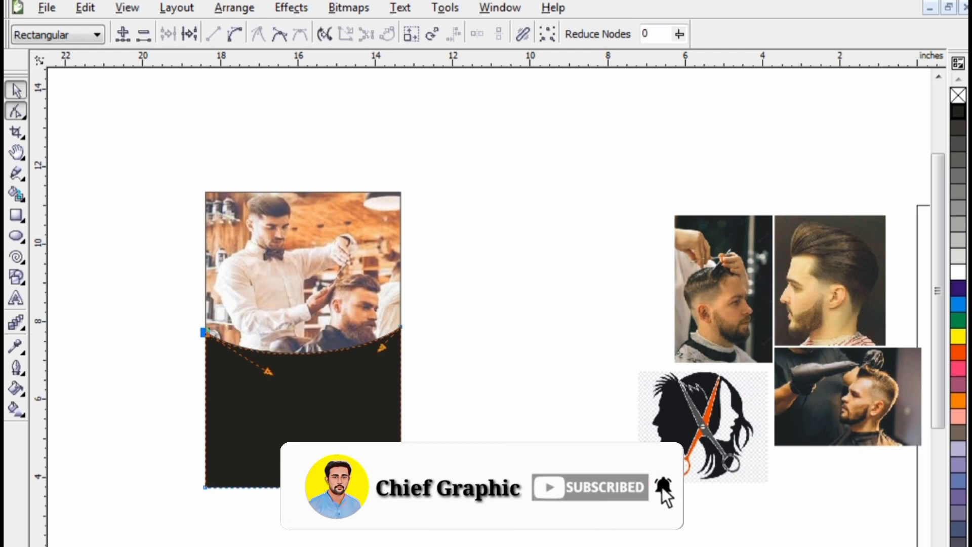
pyautogui.press('Escape')
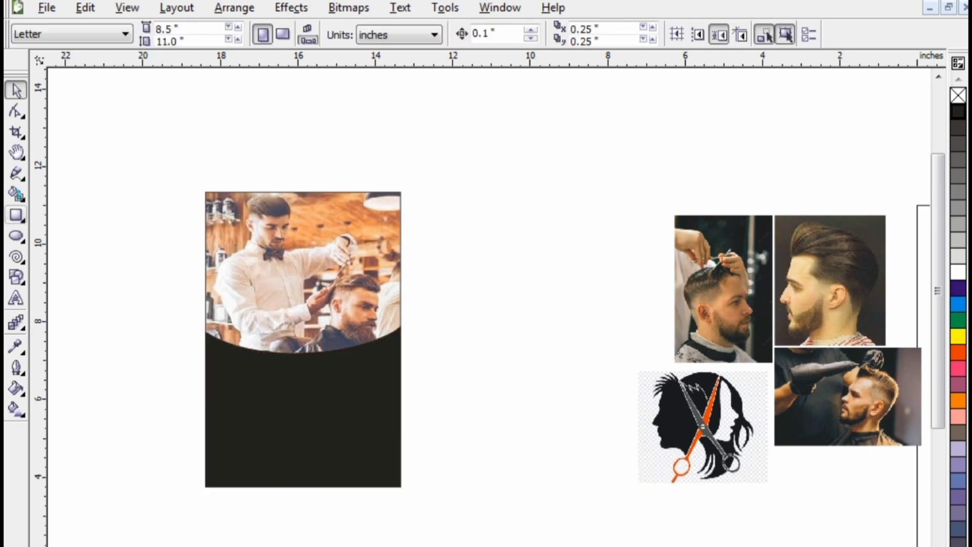
# Step: Draw a closed slim triangle about 3.4 by 2.4 inches in the empty area beside the flyer
pyautogui.click(17, 174)
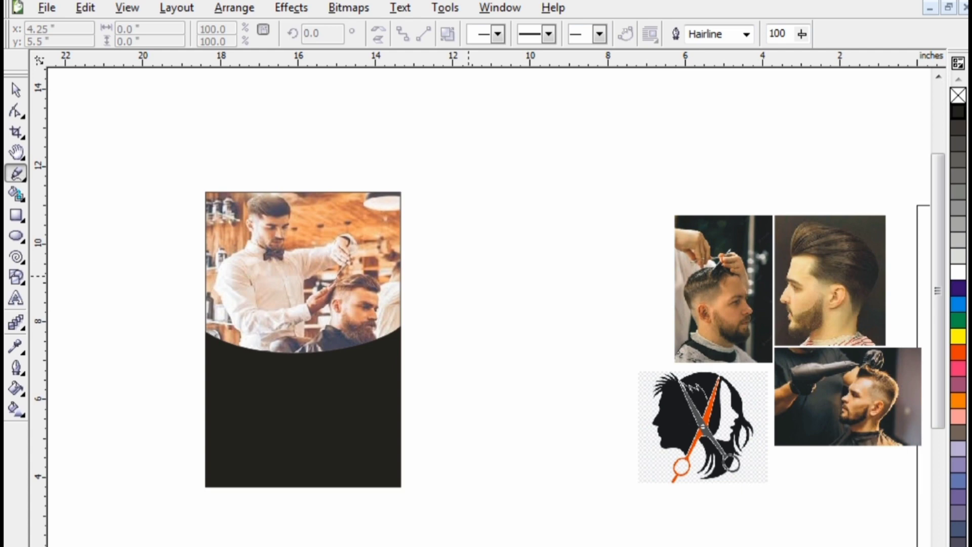
pyautogui.click(466, 276)
pyautogui.click(599, 340)
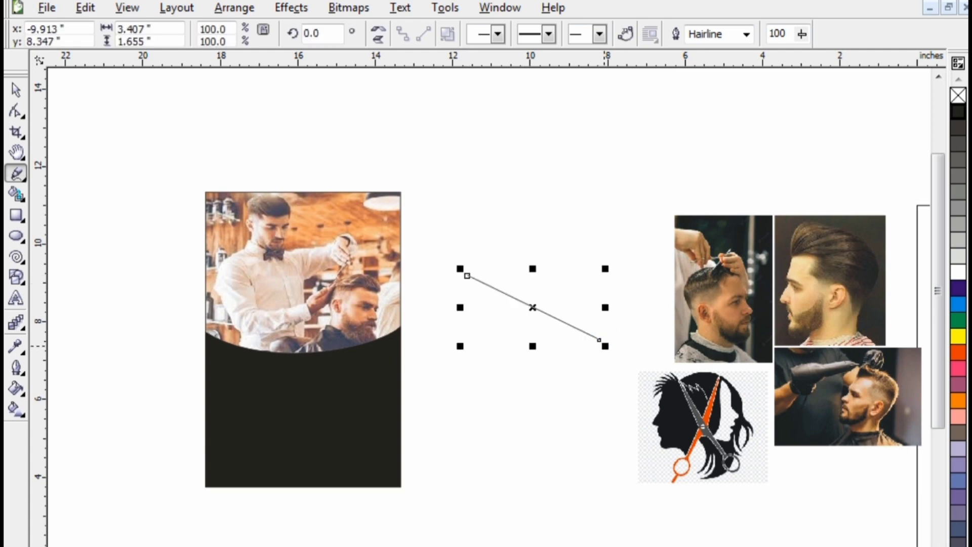
pyautogui.click(600, 340)
pyautogui.click(485, 247)
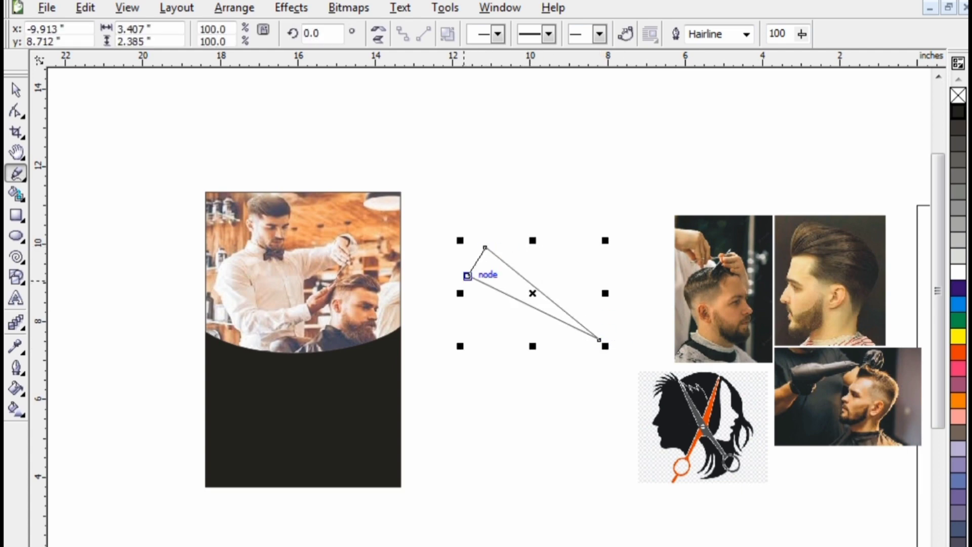
pyautogui.click(466, 275)
pyautogui.press('space')
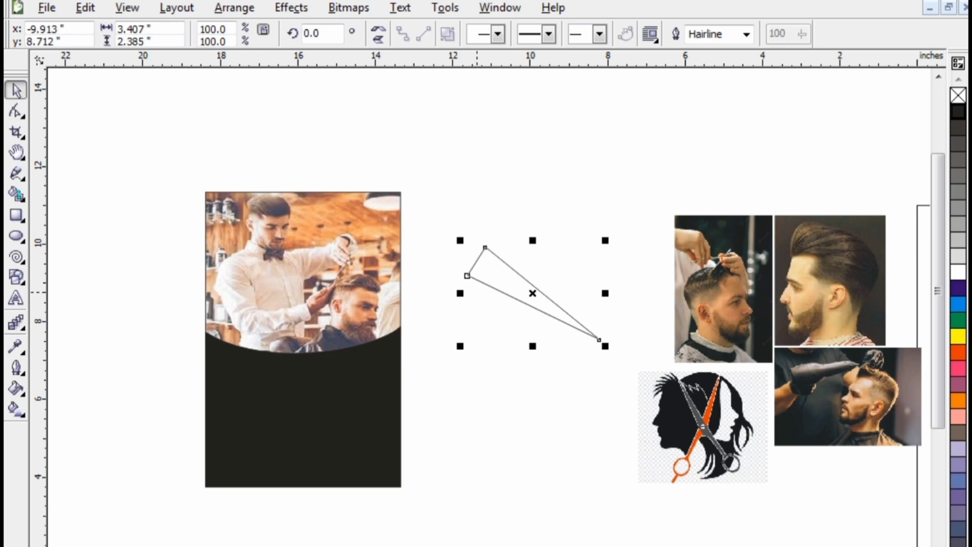
# Step: Enlarge the triangle to about 172.7%, move it lower beside the flyer and rotate it counterclockwise to about 19.8 degrees
pyautogui.moveTo(605, 346); pyautogui.dragTo(697, 408)
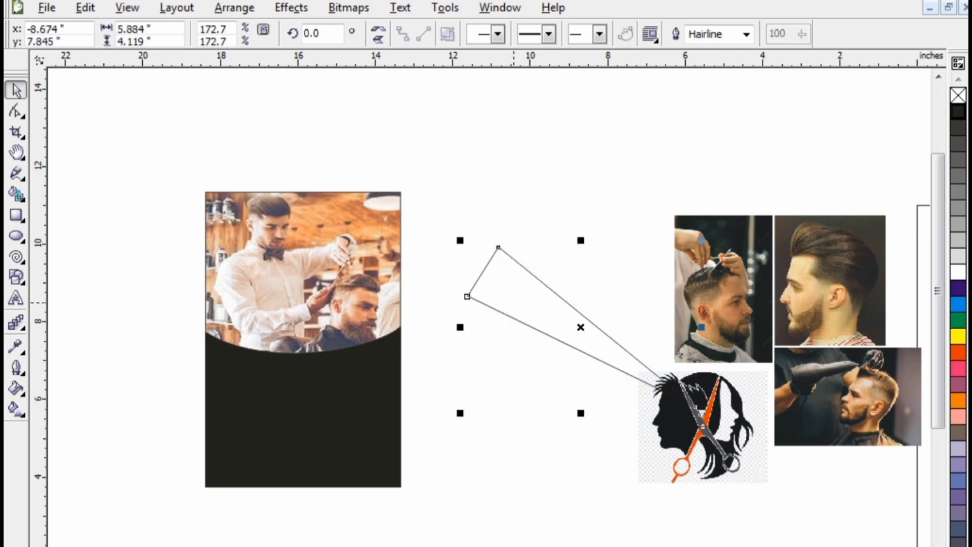
pyautogui.moveTo(514, 302); pyautogui.dragTo(491, 444)
pyautogui.click(461, 413)
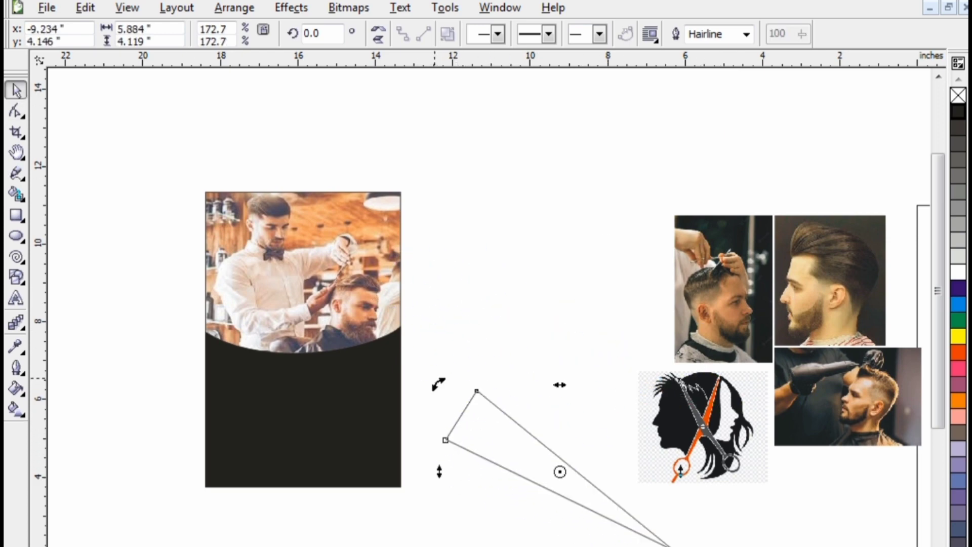
pyautogui.moveTo(441, 384); pyautogui.dragTo(419, 430)
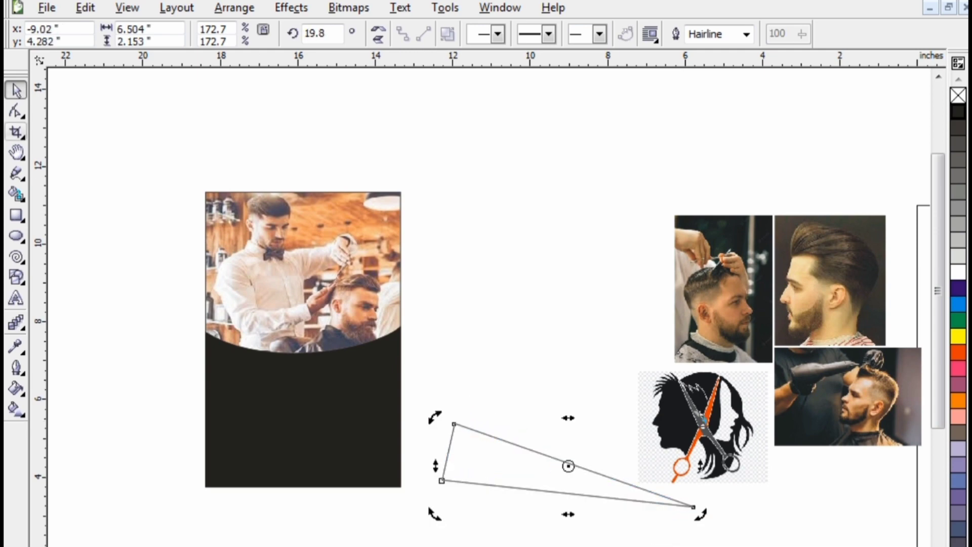
# Step: Bend the triangle's two long edges downward with the Shape tool to form a tapering swoosh
pyautogui.press('F10')
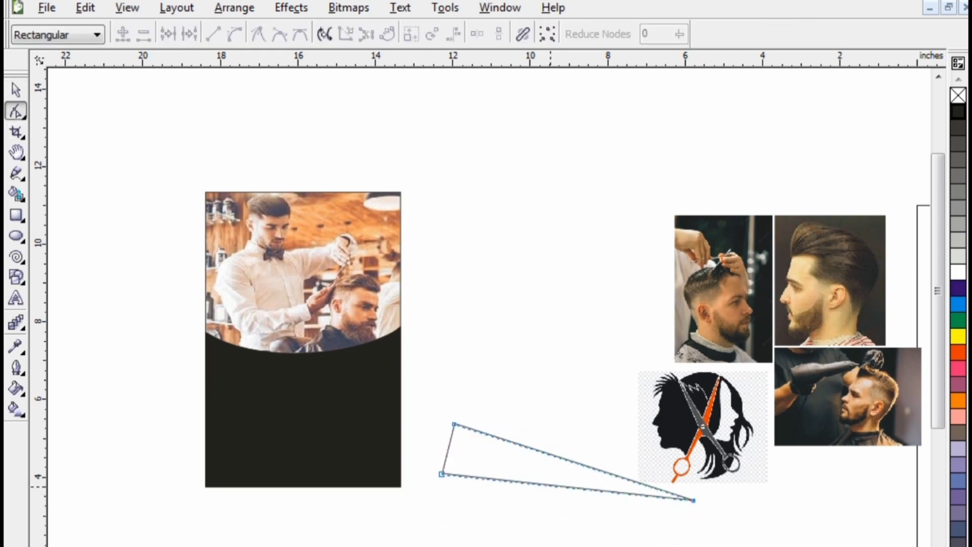
pyautogui.click(550, 485)
pyautogui.click(234, 34)
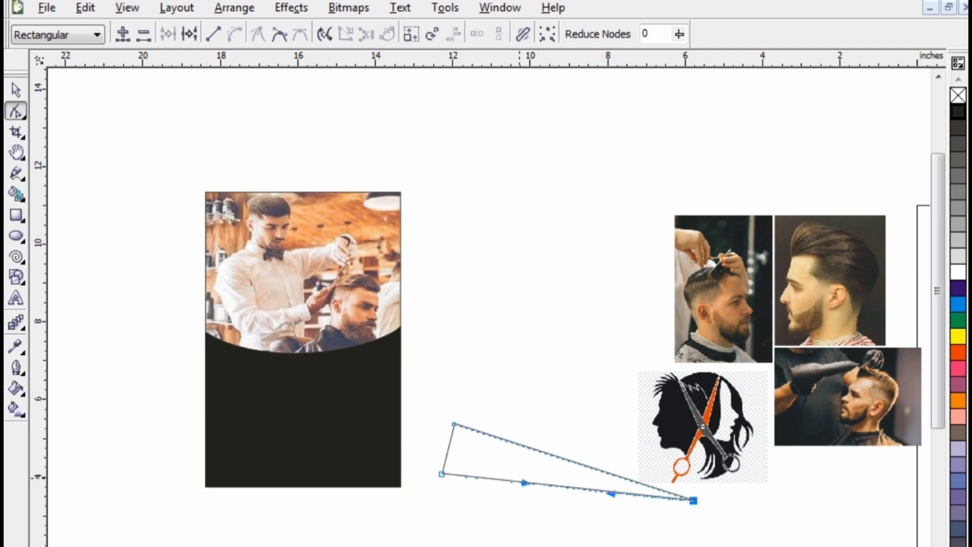
pyautogui.moveTo(524, 482); pyautogui.dragTo(523, 527)
pyautogui.moveTo(613, 494); pyautogui.dragTo(610, 520)
pyautogui.click(627, 479)
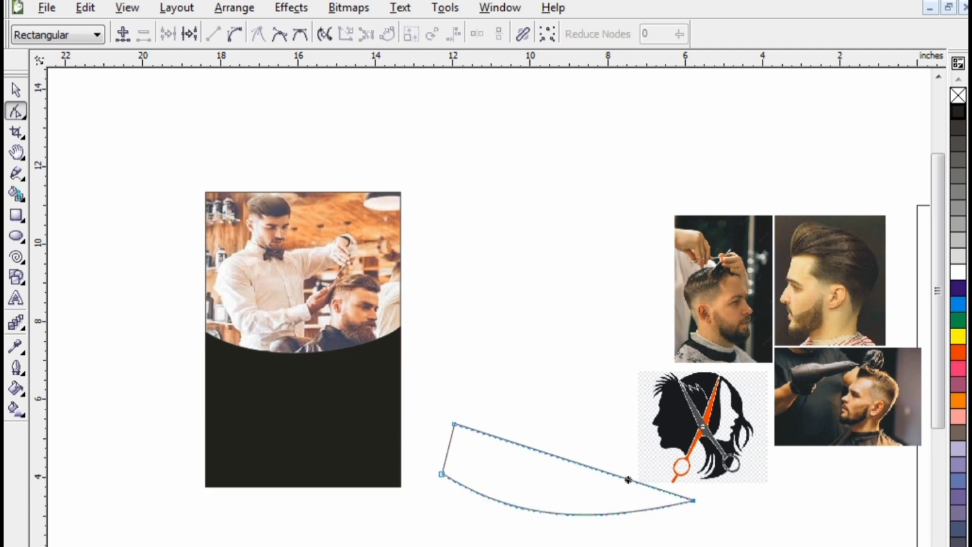
pyautogui.moveTo(628, 480); pyautogui.dragTo(627, 495)
pyautogui.moveTo(534, 448); pyautogui.dragTo(509, 490)
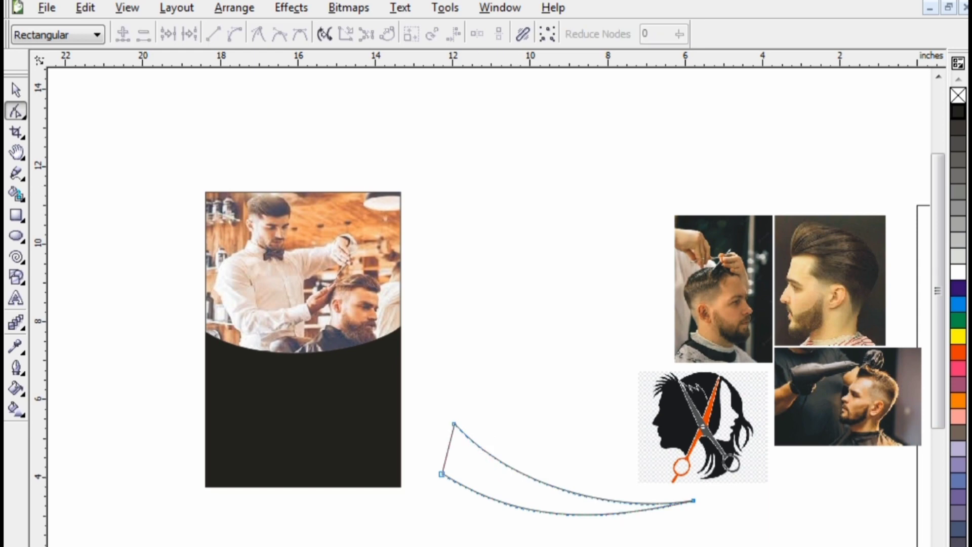
# Step: Place the swoosh across the flyer's curved boundary, lower its upper-left node to narrow it, and rotate it to 16 degrees
pyautogui.press('space')
pyautogui.moveTo(512, 473)
pyautogui.mouseDown()
pyautogui.moveTo(166, 298)
pyautogui.moveTo(205, 306)
pyautogui.moveTo(126, 305)
pyautogui.mouseUp()
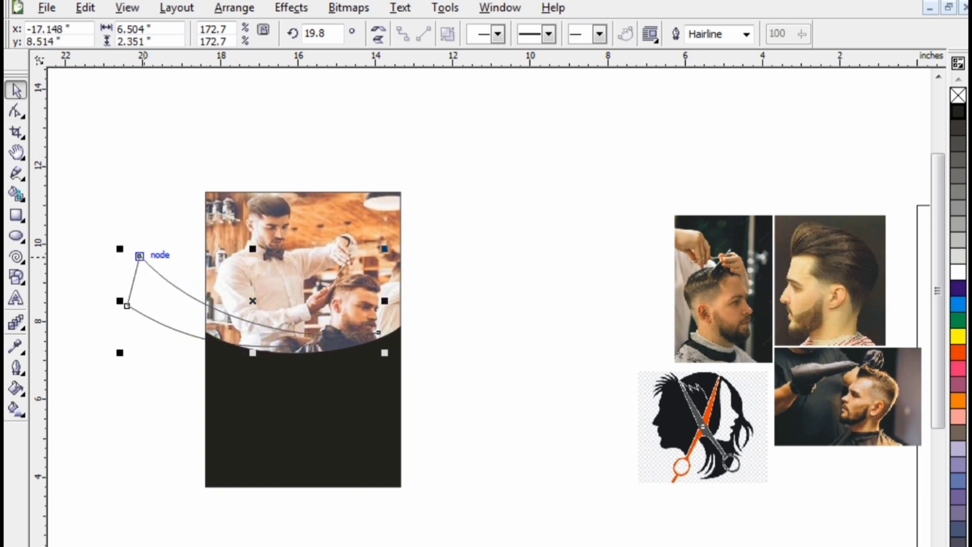
pyautogui.press('F10')
pyautogui.click(140, 255)
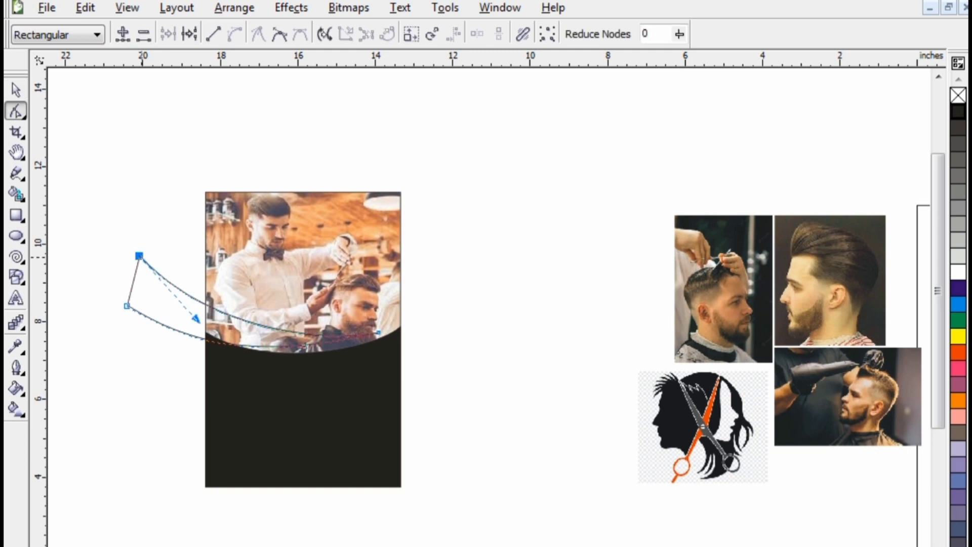
pyautogui.moveTo(139, 255); pyautogui.dragTo(135, 270)
pyautogui.press('space')
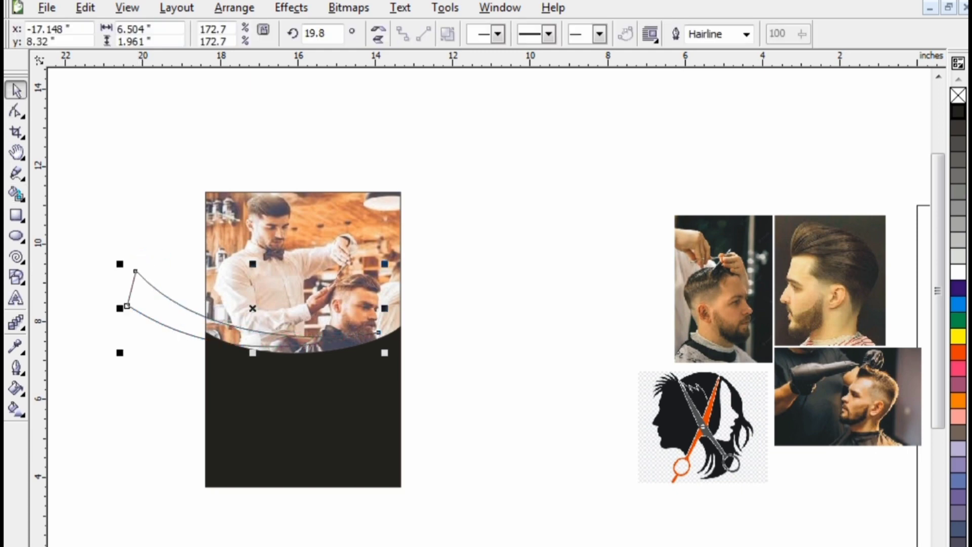
pyautogui.click(196, 314)
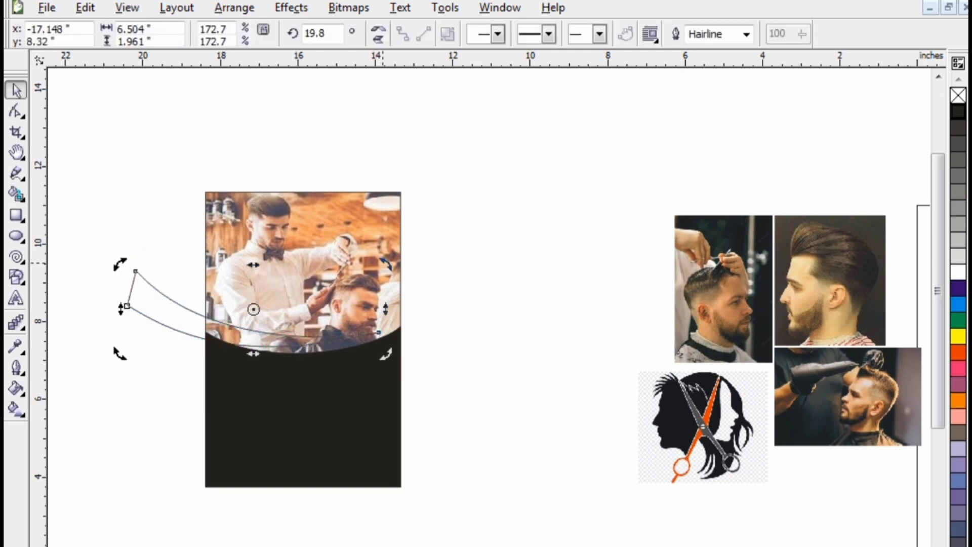
pyautogui.moveTo(383, 262); pyautogui.dragTo(392, 272)
# Step: Lower the left end of the black panel's curved top edge and adjust its right-hand curve handle, keeping the black fill
pyautogui.click(303, 380)
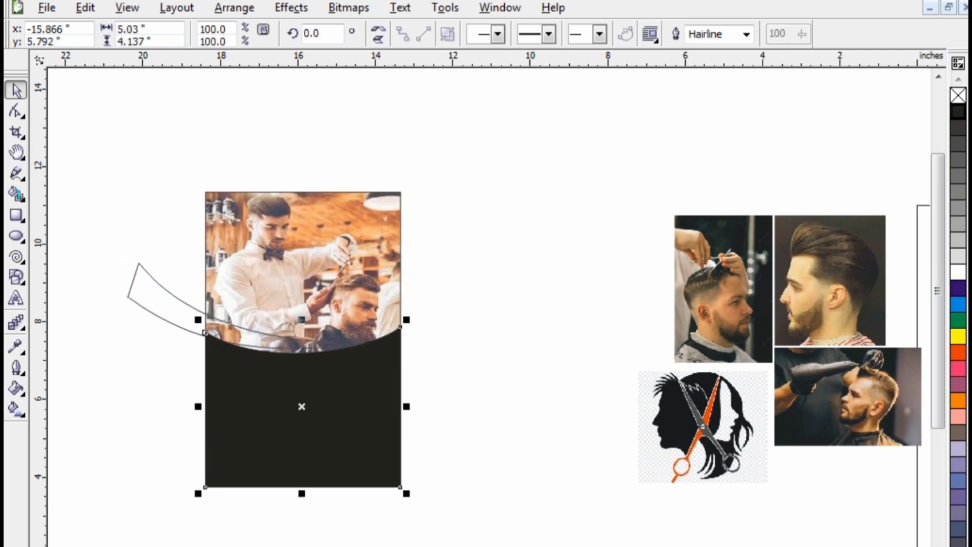
pyautogui.press('F10')
pyautogui.click(203, 336)
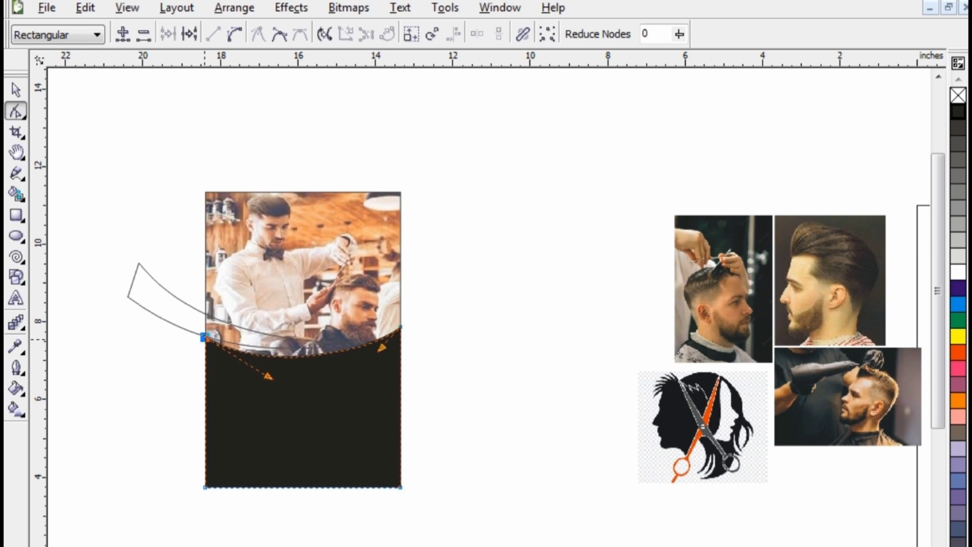
pyautogui.moveTo(381, 348); pyautogui.dragTo(389, 348)
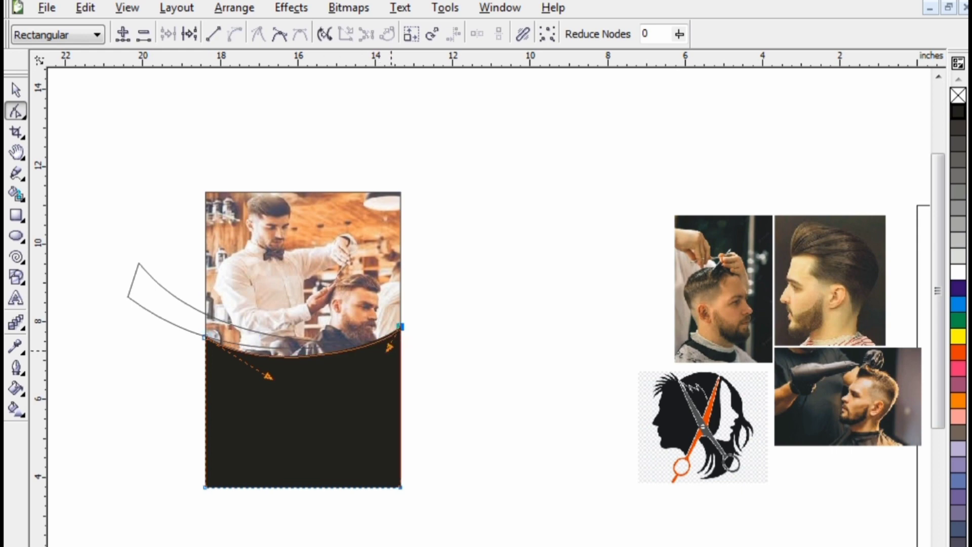
pyautogui.press('space')
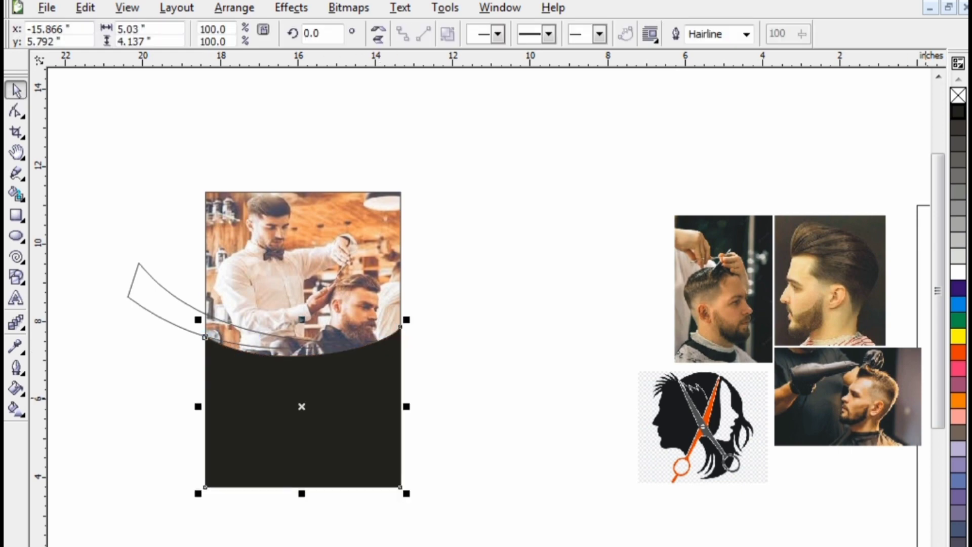
pyautogui.click(958, 350)
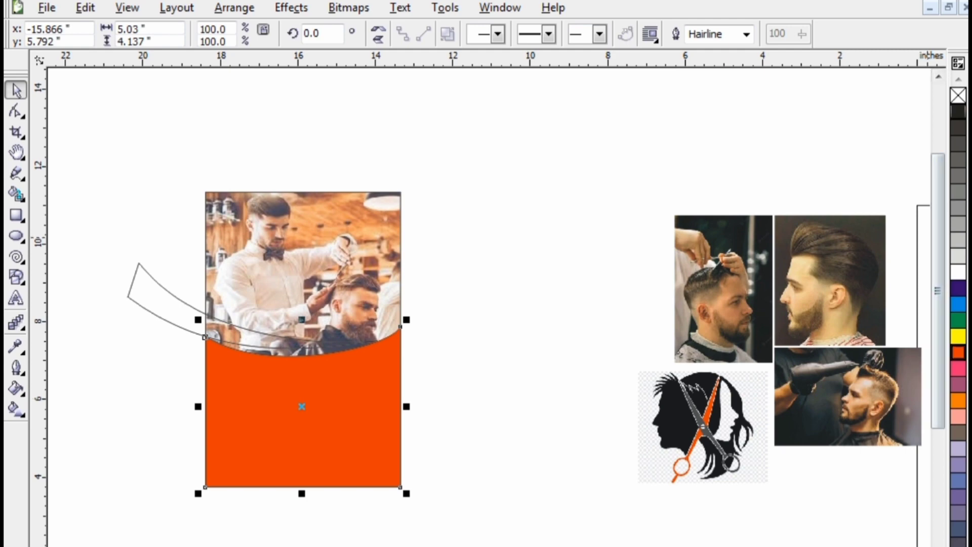
pyautogui.click(958, 111)
# Step: Fill the swoosh shape crossing the flyer with orange-red
pyautogui.click(167, 292)
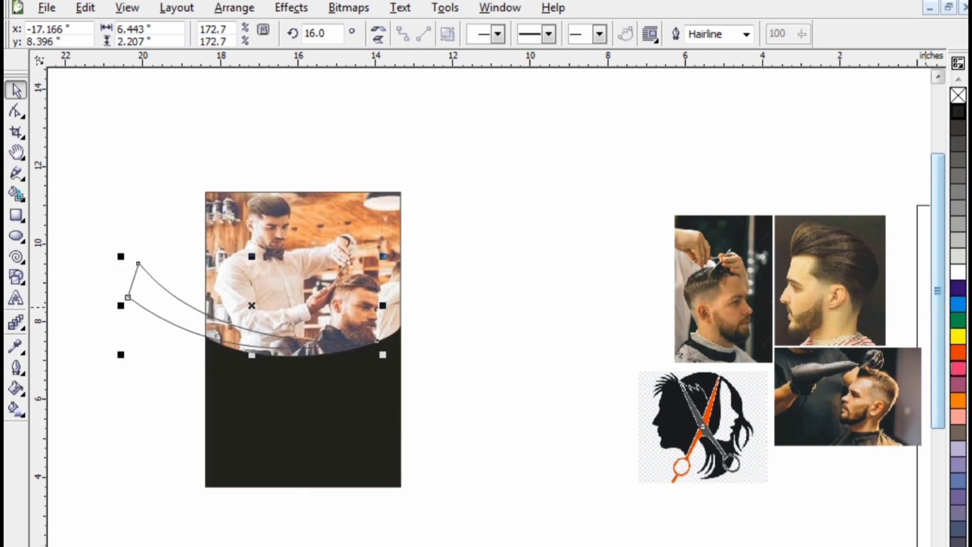
pyautogui.click(958, 351)
pyautogui.scroll(1, 287, 349)
pyautogui.click(398, 293)
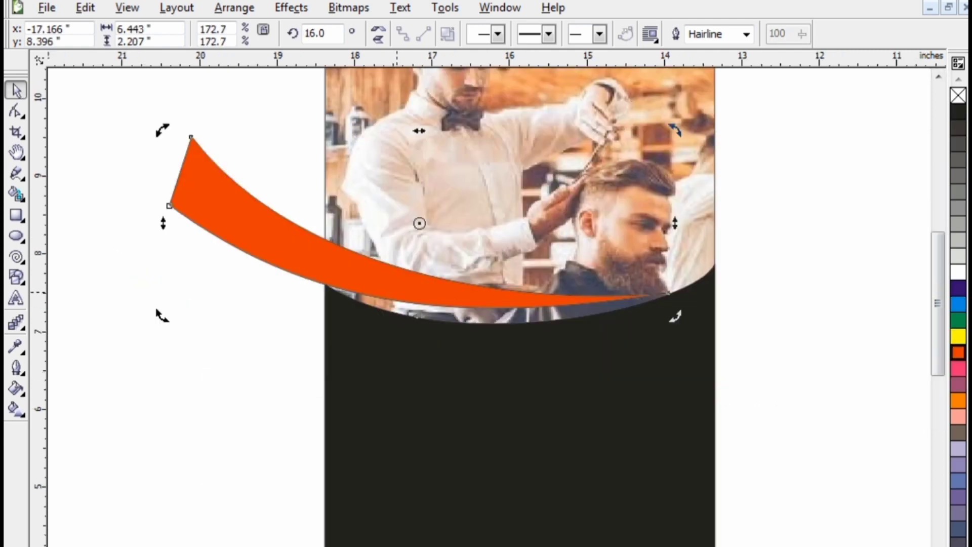
pyautogui.click(287, 253)
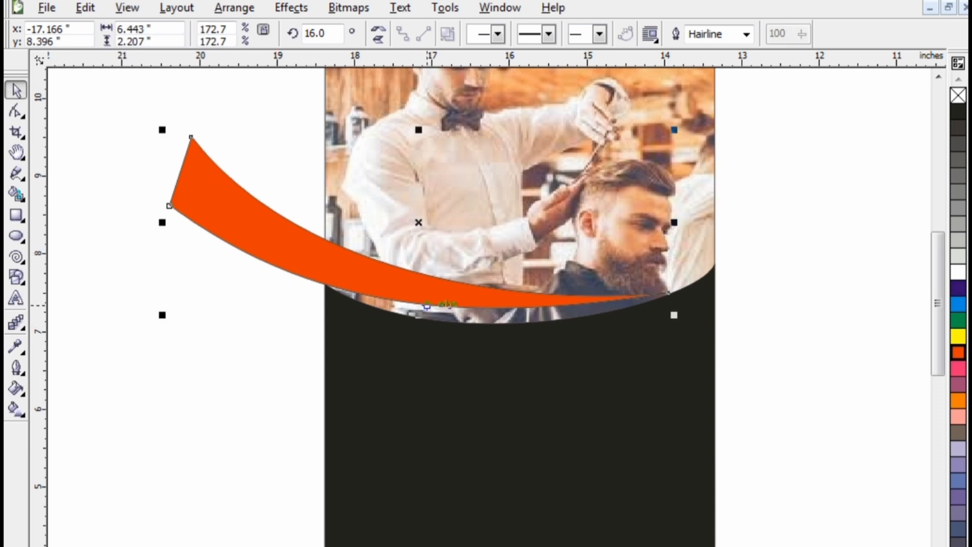
# Step: Reshape the swoosh's lower curve near its tip and slightly lower the black panel's upper-left node with the Shape tool
pyautogui.press('F10')
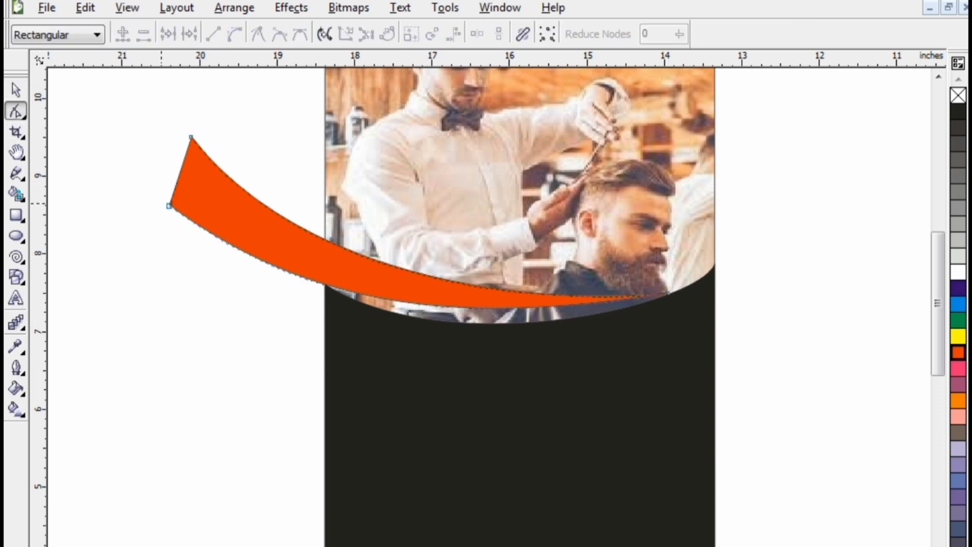
pyautogui.click(169, 205)
pyautogui.moveTo(499, 320); pyautogui.dragTo(524, 324)
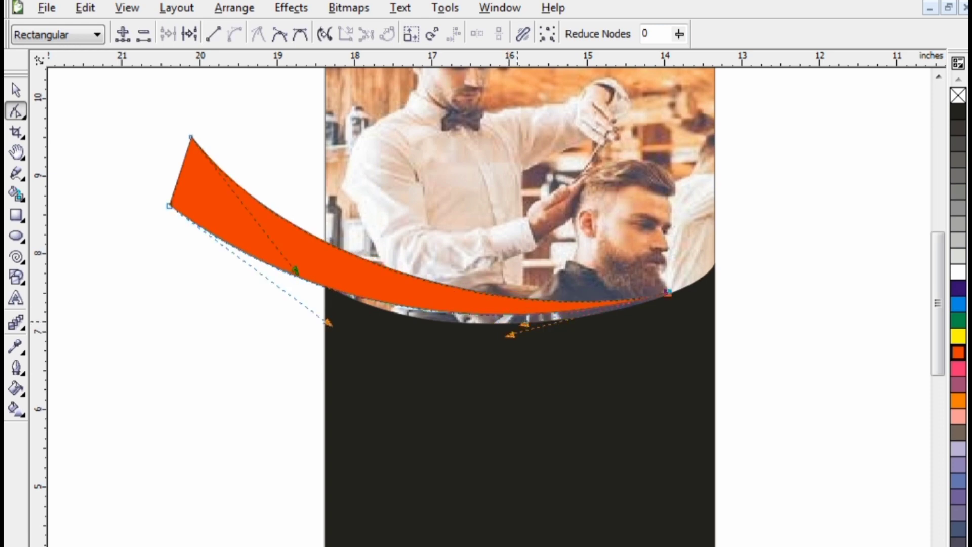
pyautogui.click(354, 343)
pyautogui.moveTo(325, 285); pyautogui.dragTo(328, 289)
pyautogui.press('space')
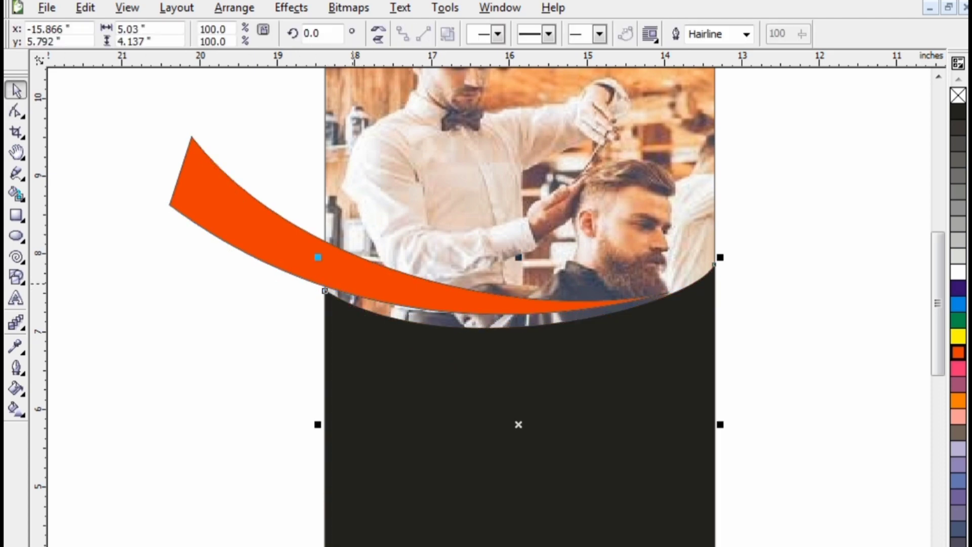
# Step: Move the swoosh down onto the black panel and PowerClip both shapes inside the flyer's photo frame
pyautogui.click(355, 288)
pyautogui.rightClick(356, 288)
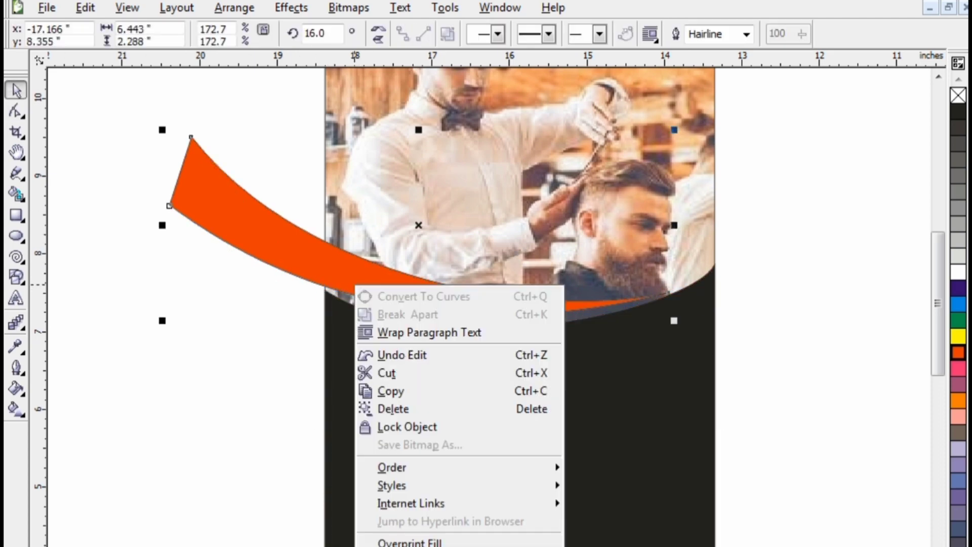
pyautogui.click(350, 277)
pyautogui.moveTo(350, 277); pyautogui.dragTo(344, 376)
pyautogui.scroll(-1, 501, 325)
pyautogui.moveTo(631, 287); pyautogui.dragTo(341, 449)
pyautogui.moveTo(278, 252); pyautogui.dragTo(666, 462)
pyautogui.click(291, 7)
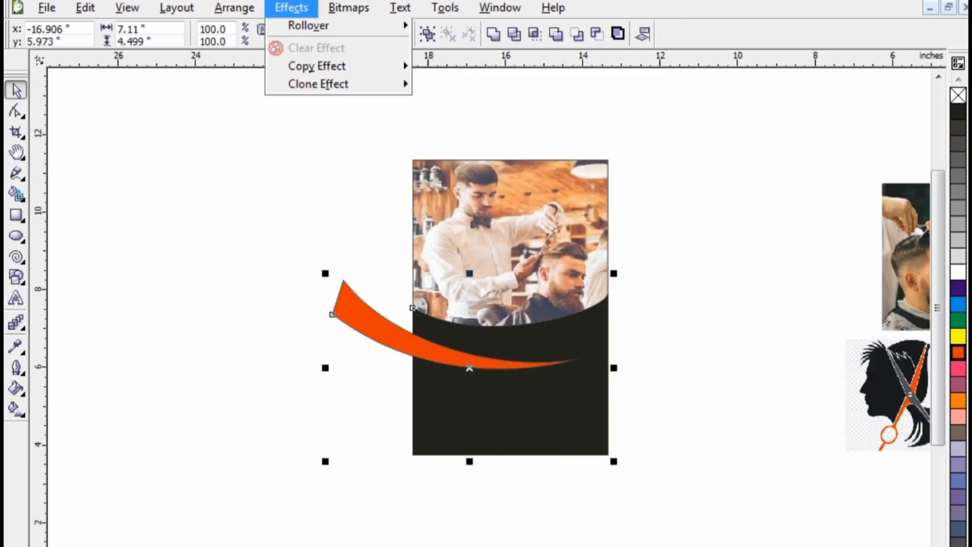
pyautogui.moveTo(315, 254)
pyautogui.click(468, 255)
pyautogui.click(468, 274)
# Step: Edit the PowerClip contents, moving the black panel to the frame's lower part and widening it to 5.075 inches to fill the frame
pyautogui.rightClick(468, 273)
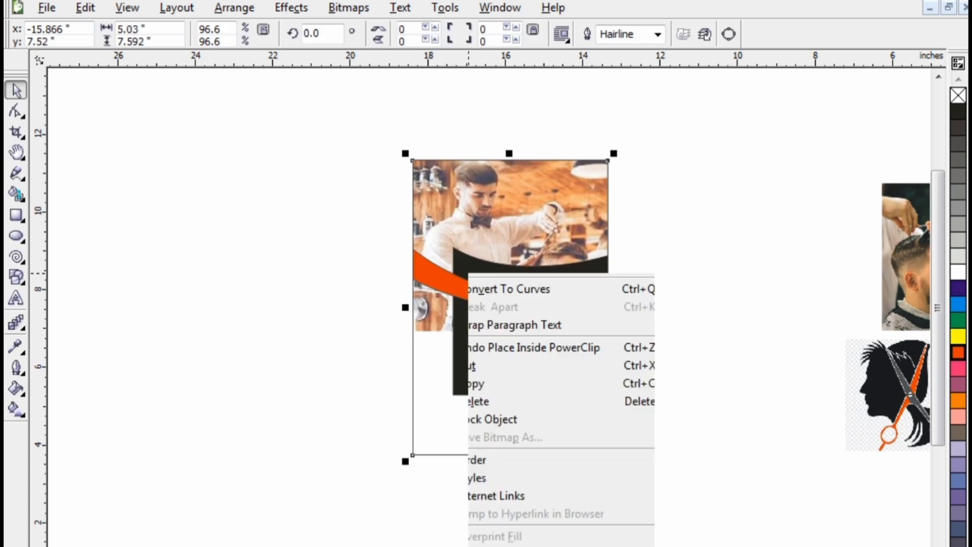
pyautogui.click(511, 301)
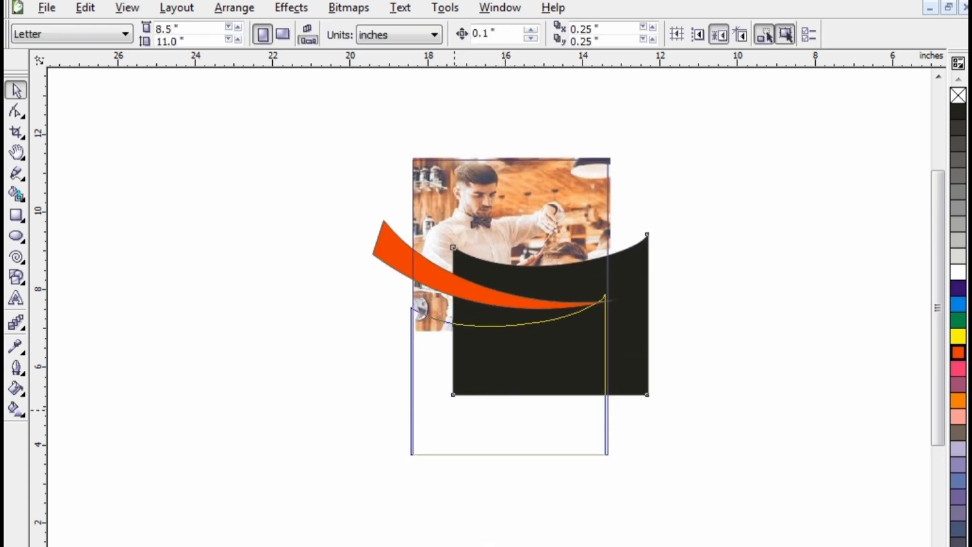
pyautogui.moveTo(454, 410); pyautogui.dragTo(454, 410)
pyautogui.scroll(1, 537, 315)
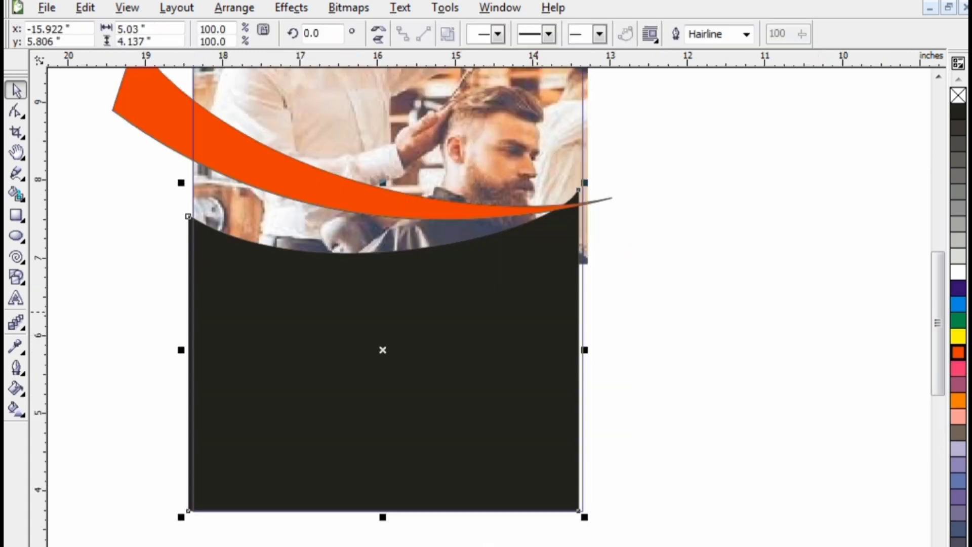
pyautogui.press('Right')
pyautogui.moveTo(191, 349); pyautogui.dragTo(188, 343)
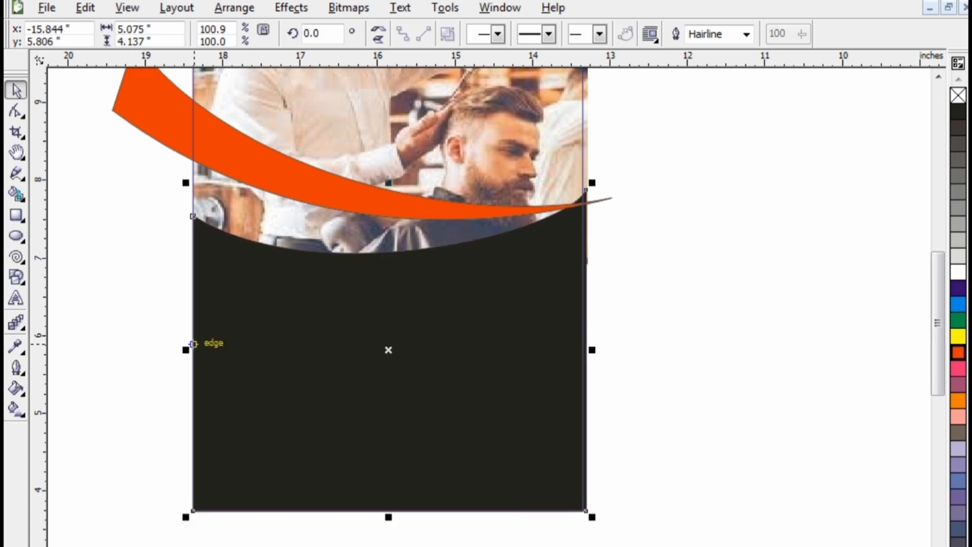
pyautogui.press('Escape')
# Step: Move the orange swoosh to the left and slightly down so it crosses the flyer just above the black panel's curved edge
pyautogui.moveTo(219, 160); pyautogui.dragTo(122, 178)
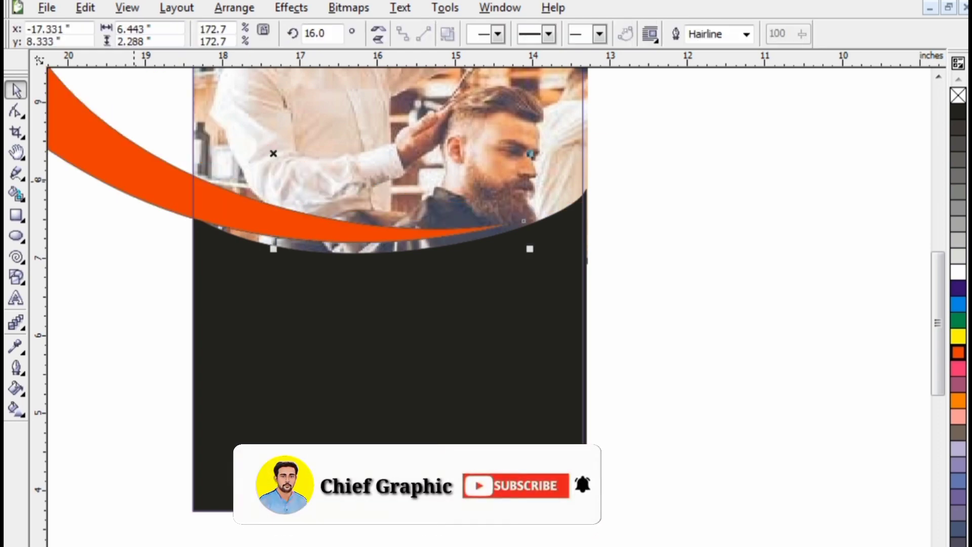
pyautogui.scroll(-1, 147, 195)
pyautogui.scroll(1, 481, 324)
pyautogui.click(479, 332)
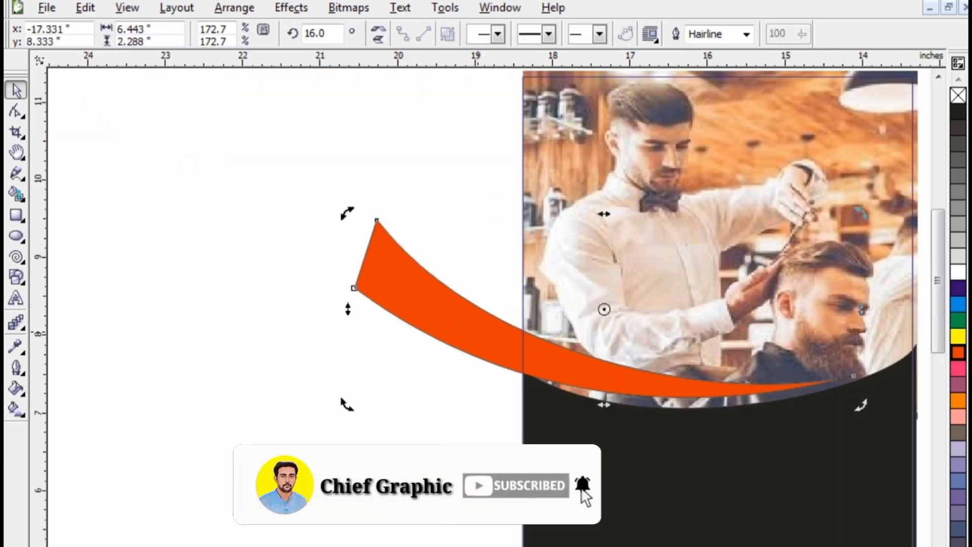
pyautogui.rightClick(478, 332)
pyautogui.click(393, 289)
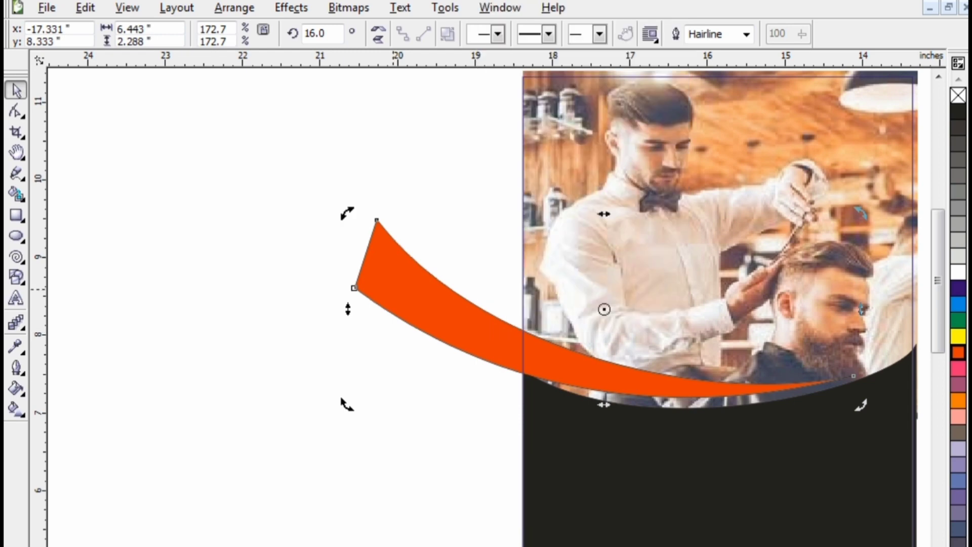
pyautogui.rightClick(393, 289)
pyautogui.click(402, 419)
pyautogui.rightClick(402, 418)
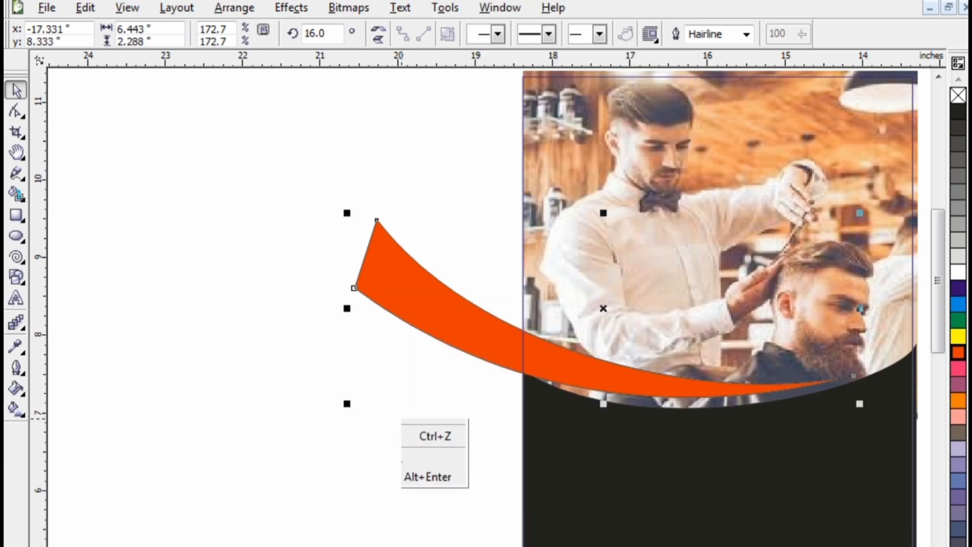
pyautogui.click(451, 523)
# Step: Duplicate the orange swoosh, overlay the copy on the original from the upper left, and rotate the copy to 3.9 degrees
pyautogui.moveTo(488, 355); pyautogui.dragTo(321, 307)
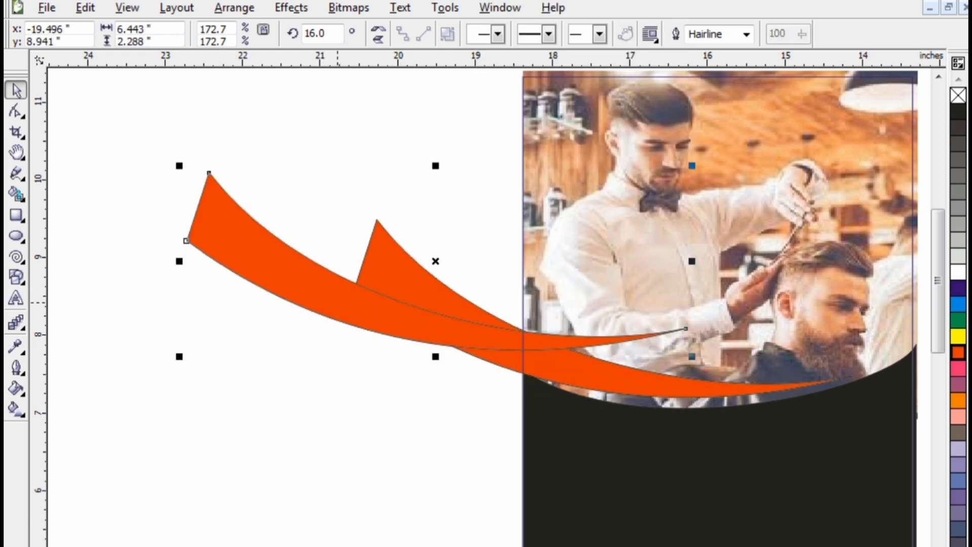
pyautogui.click(321, 308)
pyautogui.moveTo(693, 358); pyautogui.dragTo(740, 394)
pyautogui.click(717, 393)
pyautogui.click(741, 398)
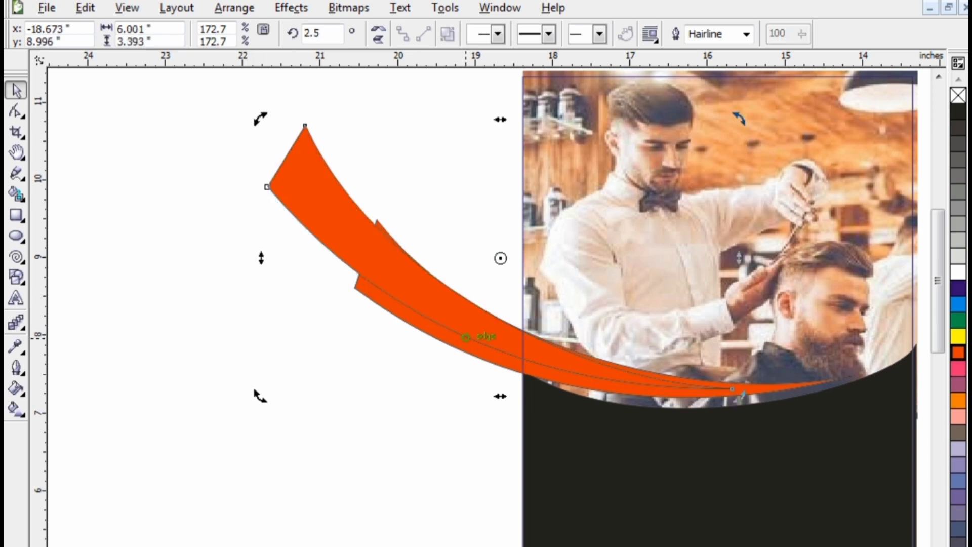
pyautogui.moveTo(741, 395)
pyautogui.mouseDown()
pyautogui.moveTo(739, 403)
pyautogui.moveTo(743, 396)
pyautogui.mouseUp()
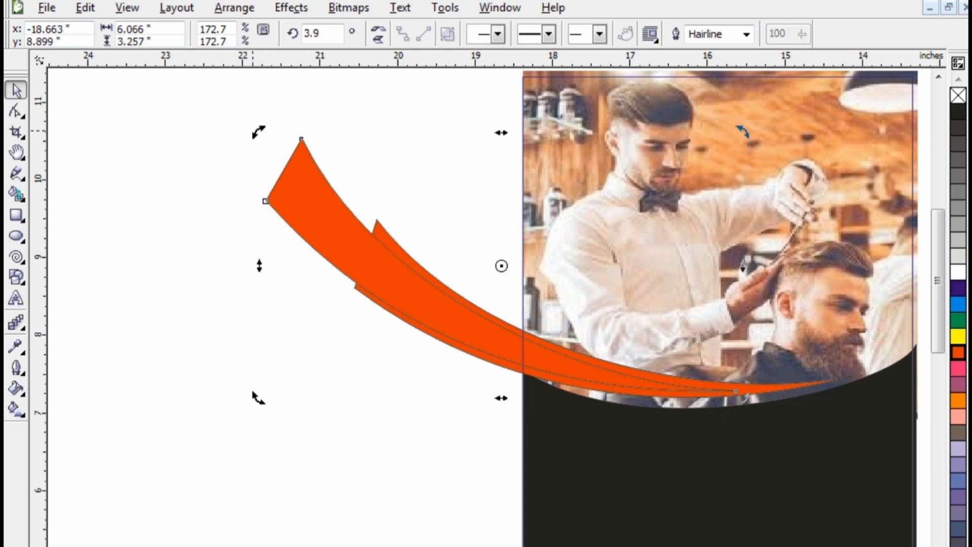
# Step: Fill the swoosh copy with black and finish editing the PowerClip contents
pyautogui.click(958, 111)
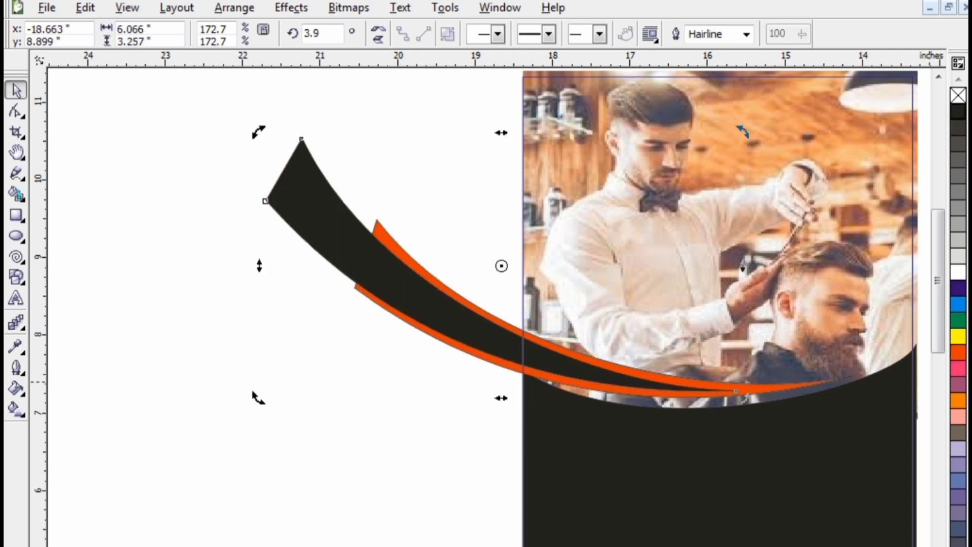
pyautogui.rightClick(518, 342)
pyautogui.click(592, 4)
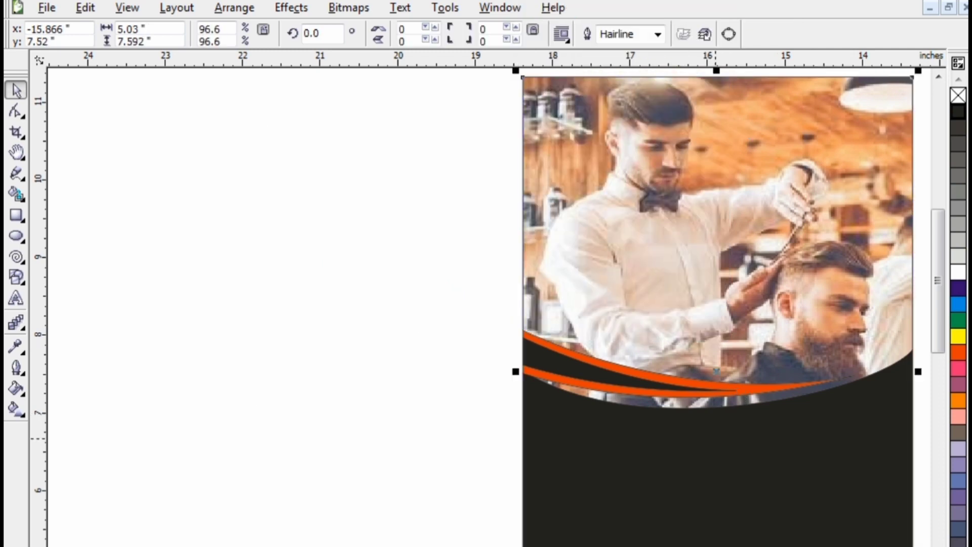
pyautogui.scroll(-1, 715, 439)
pyautogui.click(353, 326)
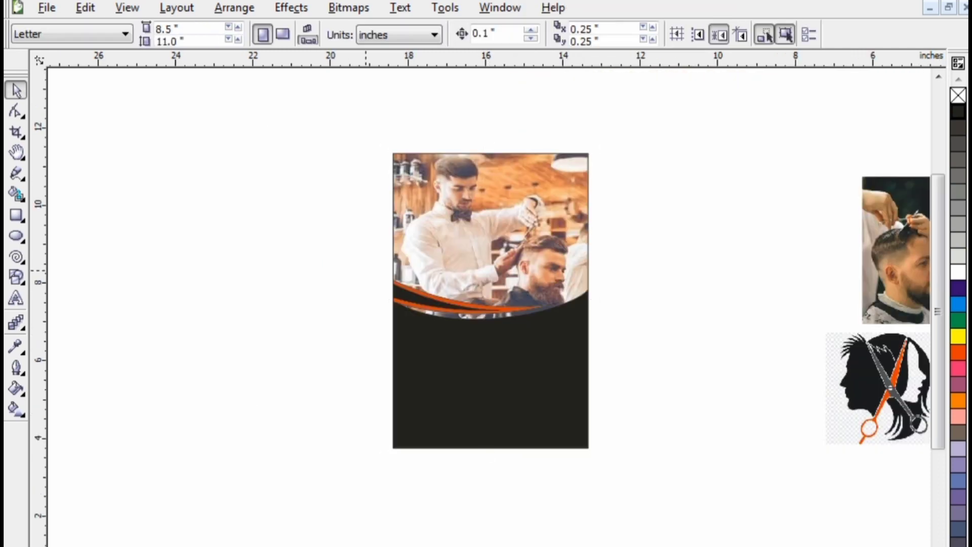
# Step: Reopen the PowerClip contents for editing and nudge the black and orange swooshes together to the right and slightly down
pyautogui.rightClick(406, 362)
pyautogui.click(470, 20)
pyautogui.rightClick(472, 242)
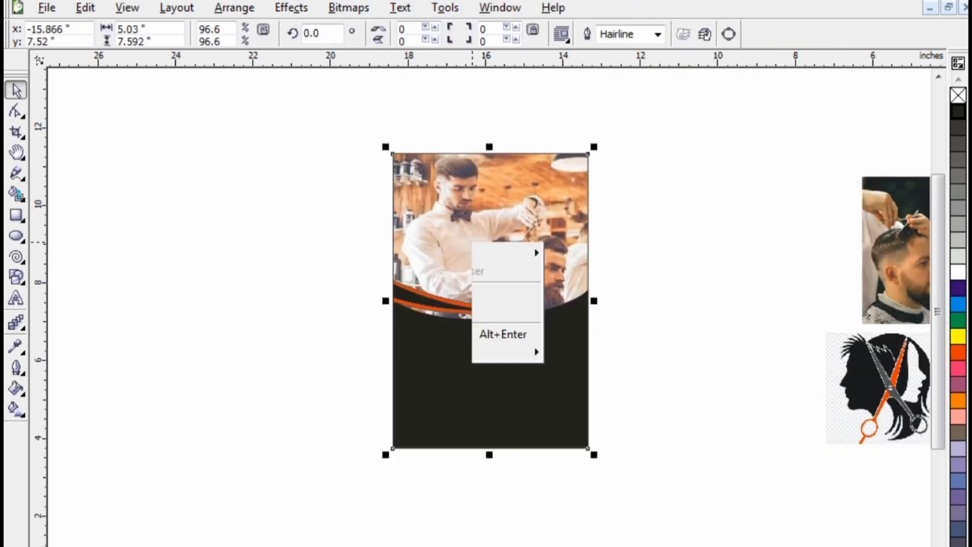
pyautogui.rightClick(484, 272)
pyautogui.click(511, 303)
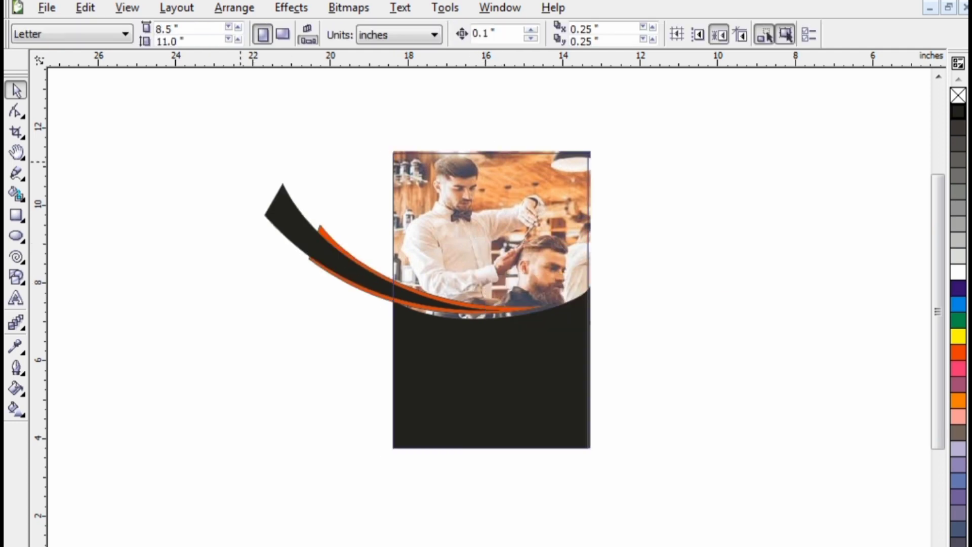
pyautogui.moveTo(575, 321); pyautogui.dragTo(238, 158)
pyautogui.press('Right')
pyautogui.press('Right')
pyautogui.press('Right')
pyautogui.press('Right')
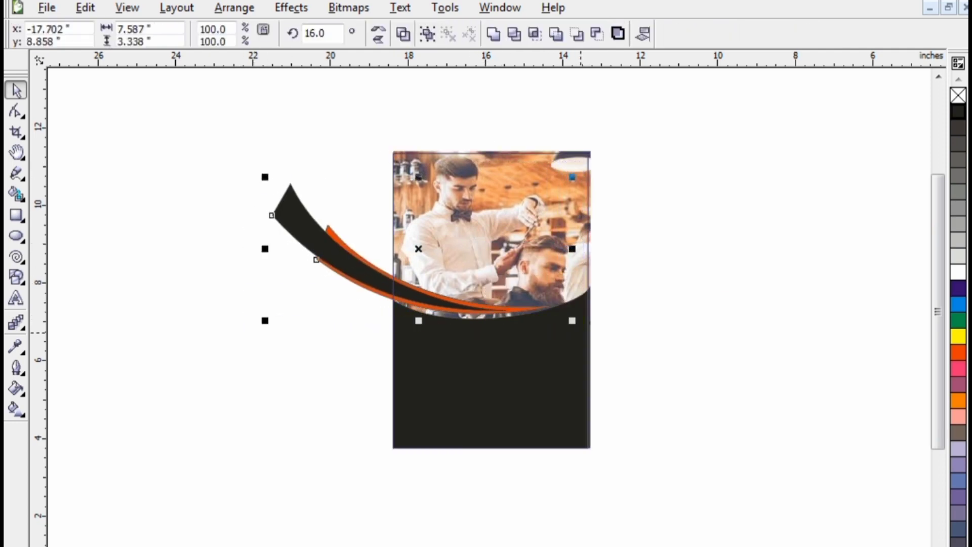
pyautogui.press('Down')
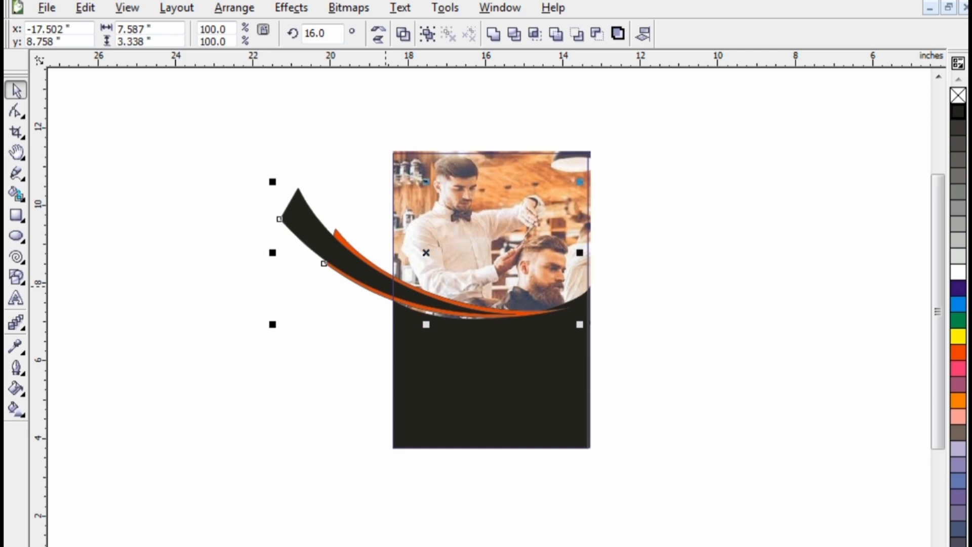
# Step: Rotate the two swooshes together to 19.4 degrees and finish editing the PowerClip contents
pyautogui.click(307, 208)
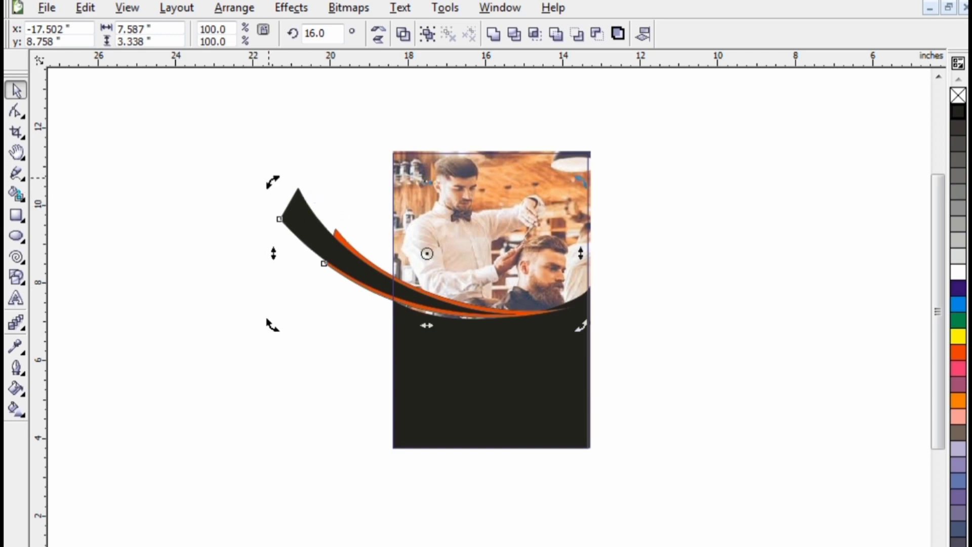
pyautogui.moveTo(272, 182); pyautogui.dragTo(269, 197)
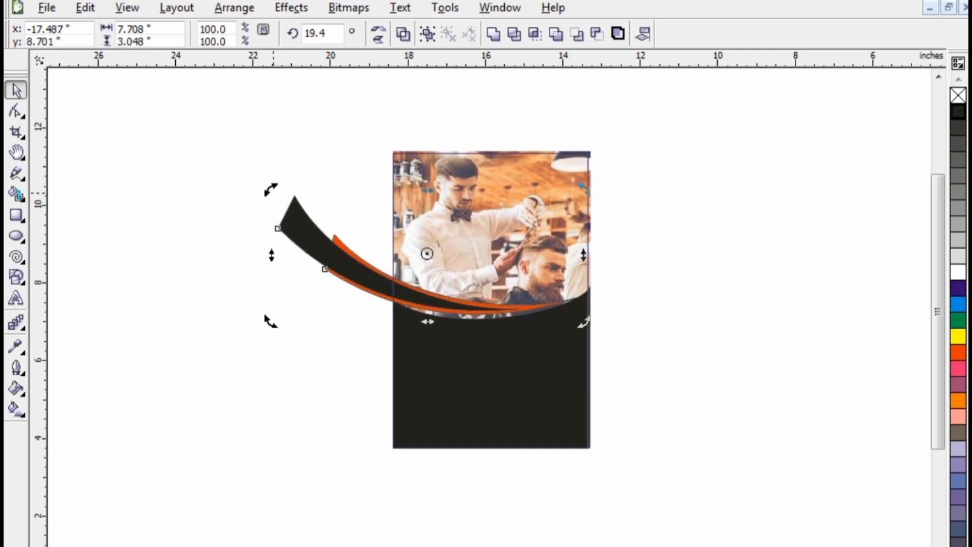
pyautogui.rightClick(407, 296)
pyautogui.click(425, 306)
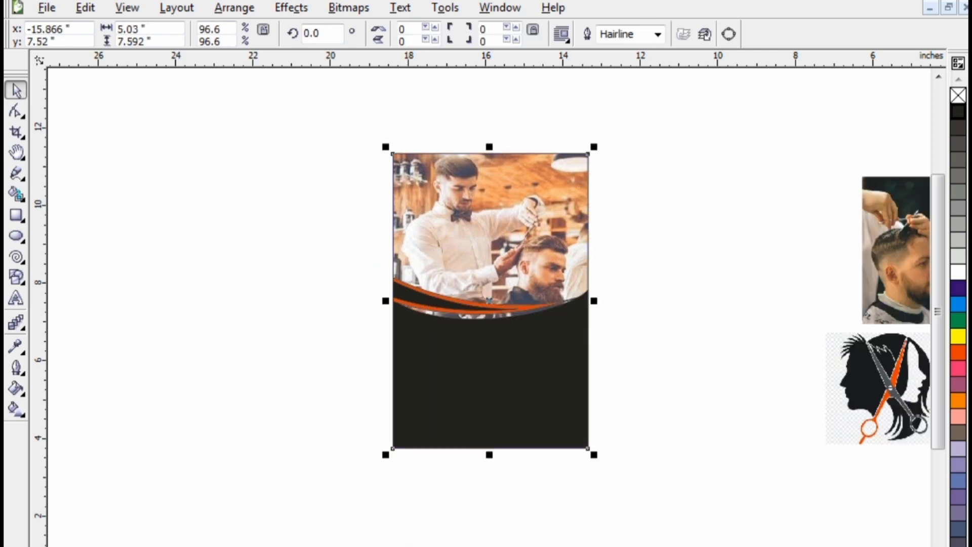
pyautogui.press('Escape')
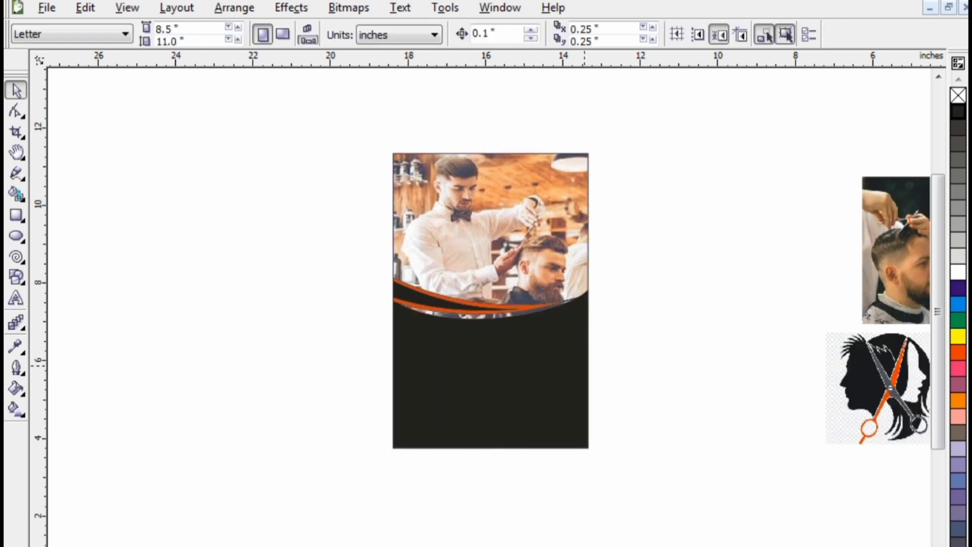
# Step: Separate the scissors logo from the haircut photos and shift the logo and the three photos left, closer to the flyer
pyautogui.moveTo(891, 387); pyautogui.dragTo(794, 382)
pyautogui.hscroll(2, 831, 385)
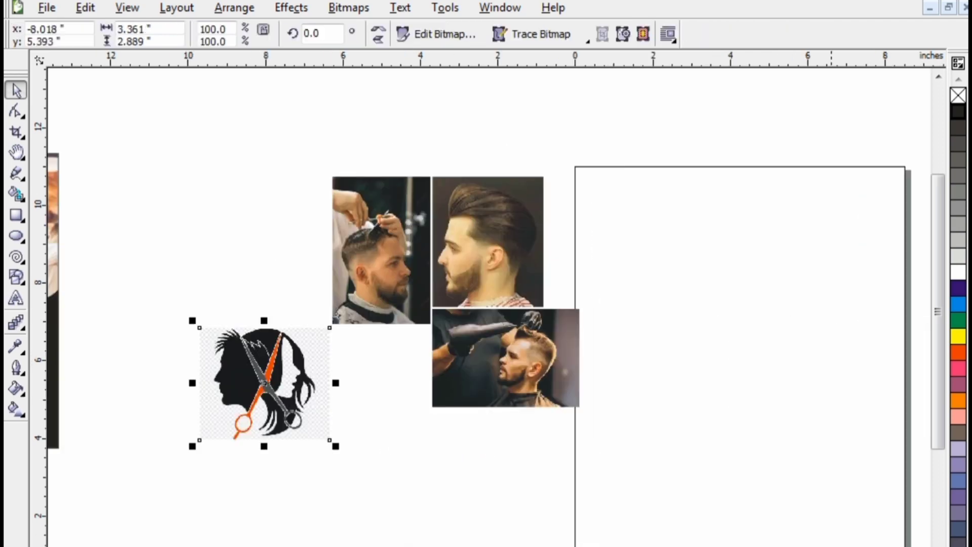
pyautogui.moveTo(310, 139); pyautogui.dragTo(606, 392)
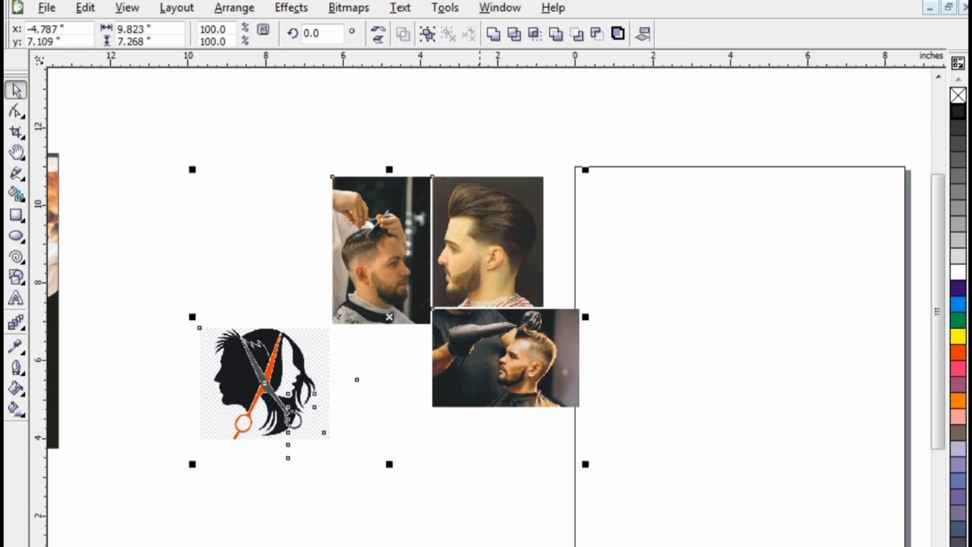
pyautogui.press('Left')
pyautogui.press('Left')
pyautogui.press('Left')
pyautogui.press('Left')
pyautogui.press('Left')
pyautogui.press('Left')
pyautogui.press('Left')
pyautogui.press('Left')
pyautogui.press('Left')
pyautogui.press('Left')
pyautogui.press('Left')
pyautogui.press('Left')
pyautogui.press('Left')
pyautogui.press('Left')
pyautogui.press('Left')
pyautogui.press('Left')
pyautogui.press('Left')
pyautogui.press('Left')
pyautogui.press('Left')
pyautogui.press('Left')
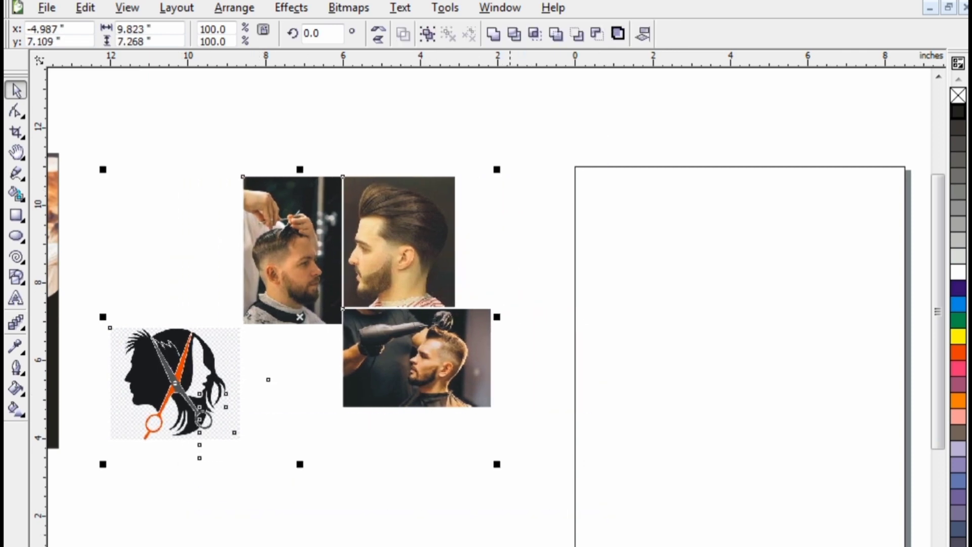
pyautogui.hscroll(-2, 486, 304)
pyautogui.press('Escape')
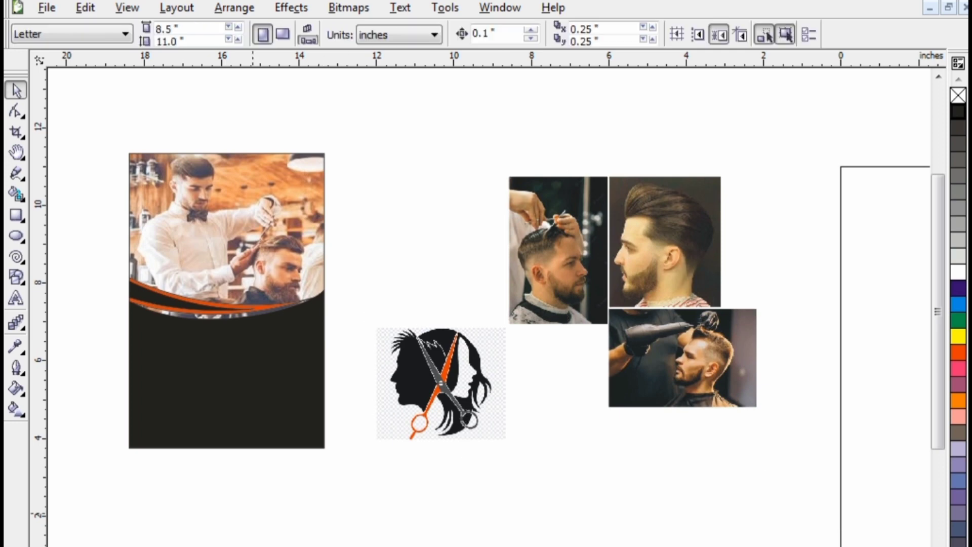
# Step: Draw a circle, size it to 1.241 inches across, and place it on the flyer's black lower panel
pyautogui.hscroll(-2, 486, 304)
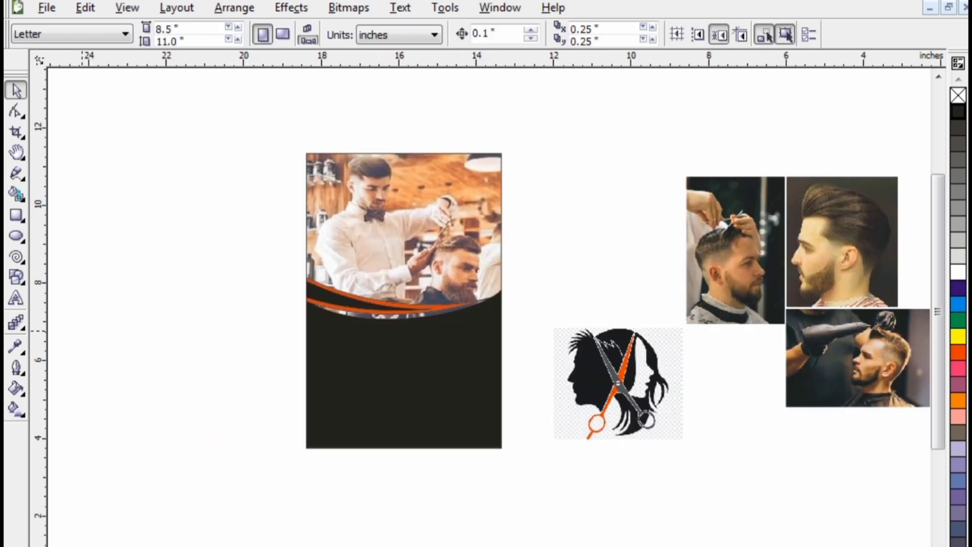
pyautogui.press('F7')
pyautogui.moveTo(168, 268)
pyautogui.mouseDown()
pyautogui.moveTo(247, 348)
pyautogui.moveTo(238, 339)
pyautogui.mouseUp()
pyautogui.press('space')
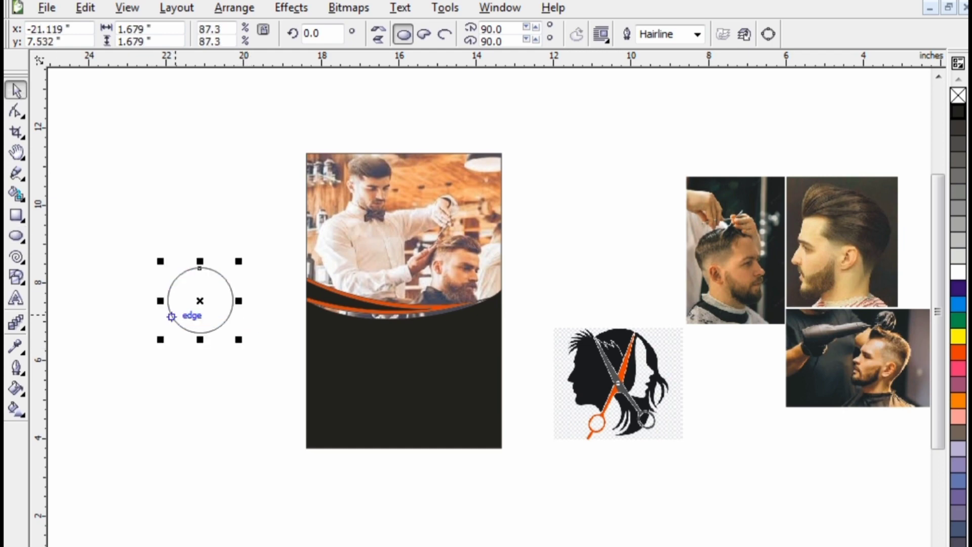
pyautogui.moveTo(172, 315); pyautogui.dragTo(399, 393)
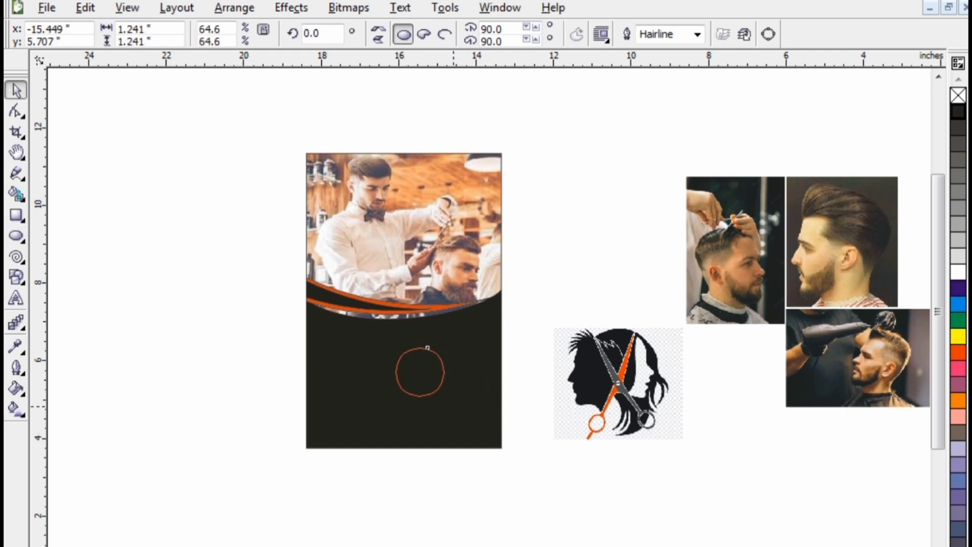
pyautogui.click(428, 359)
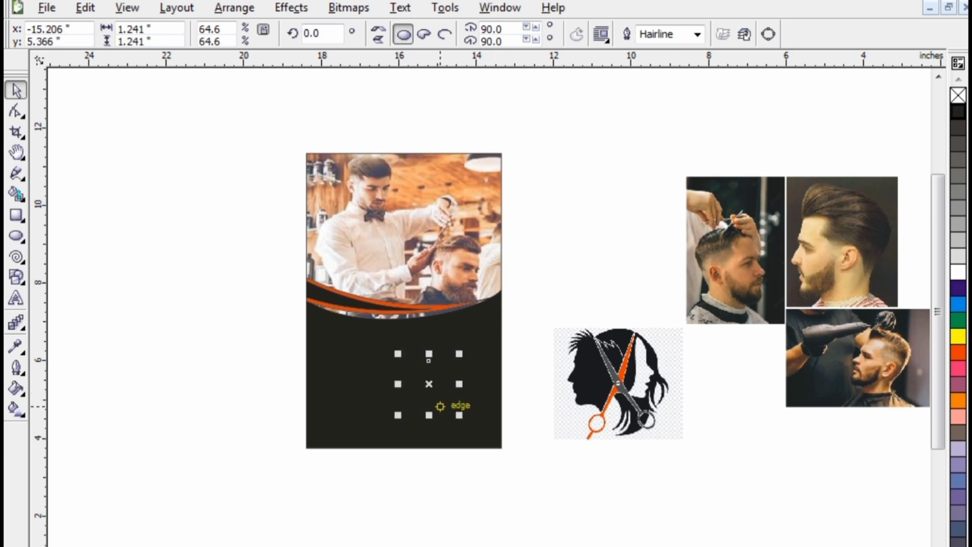
# Step: Fill the circle with orange and place a copy of it below and to its right on the black panel
pyautogui.moveTo(438, 406); pyautogui.dragTo(568, 489)
pyautogui.click(958, 400)
pyautogui.click(436, 382)
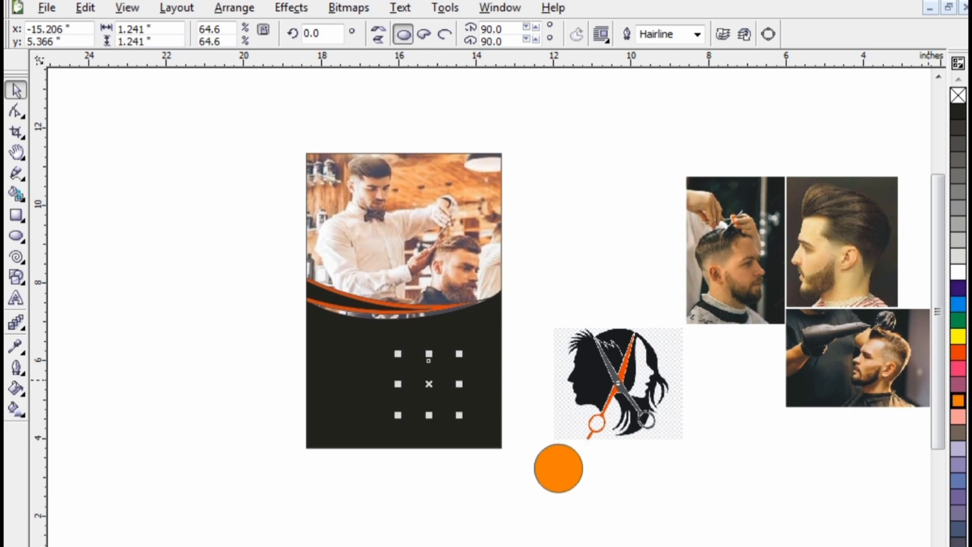
pyautogui.click(957, 400)
pyautogui.moveTo(430, 384); pyautogui.dragTo(469, 431)
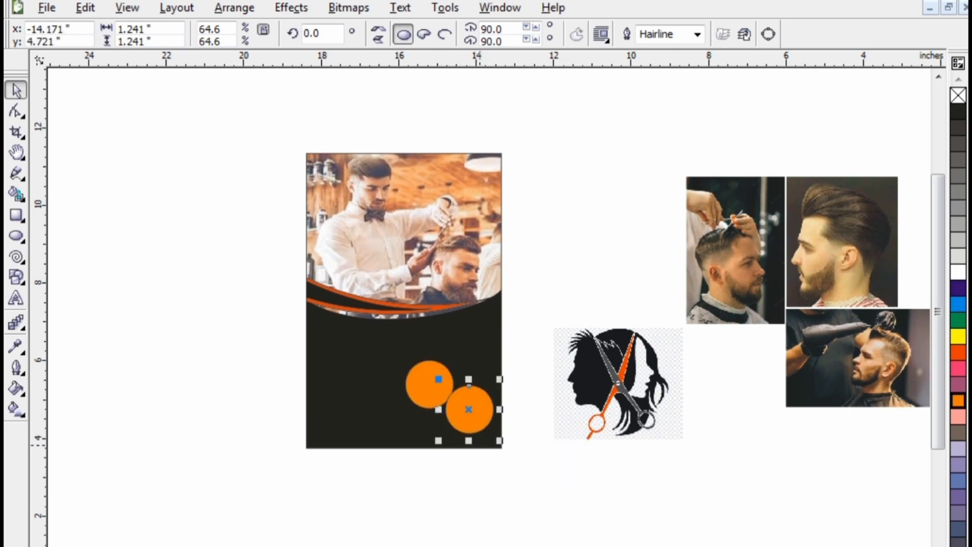
# Step: Shift the original orange circle slightly up and right and place a third copy below it on the left
pyautogui.click(430, 385)
pyautogui.moveTo(430, 385); pyautogui.dragTo(417, 422)
pyautogui.click(430, 371)
pyautogui.moveTo(407, 402)
pyautogui.mouseDown()
pyautogui.moveTo(414, 409)
pyautogui.moveTo(415, 399)
pyautogui.moveTo(412, 415)
pyautogui.mouseUp()
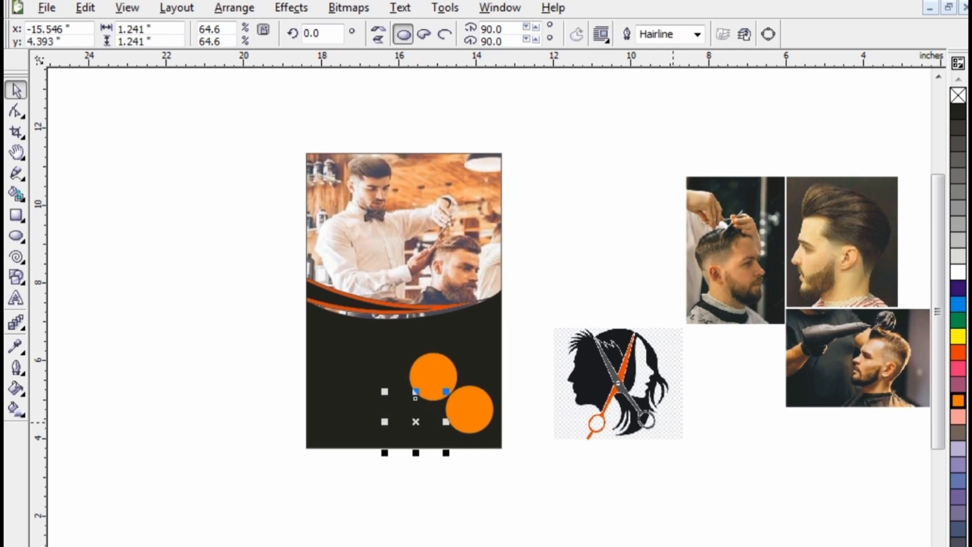
# Step: Nudge the right-hand orange circle left and down so the three circles sit closely together
pyautogui.scroll(1, 410, 408)
pyautogui.click(504, 352)
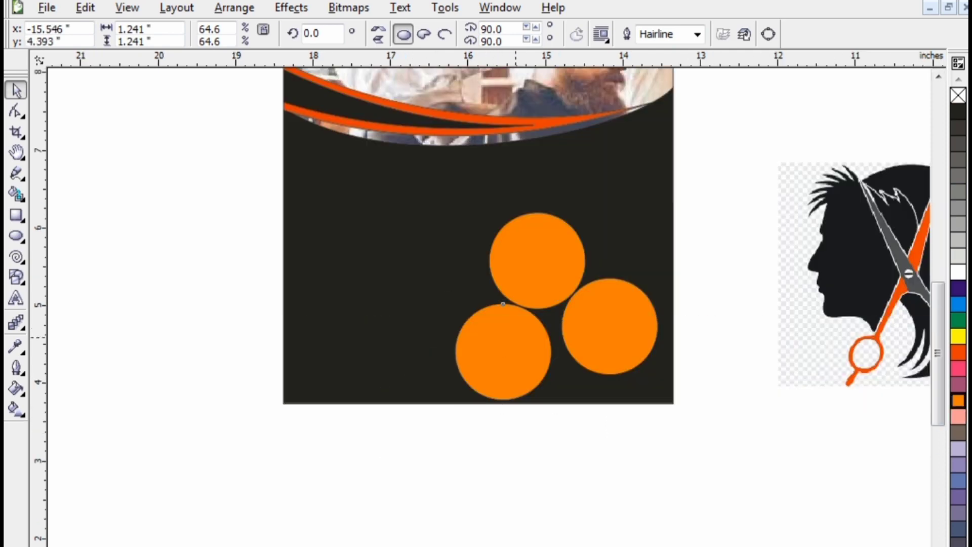
pyautogui.click(610, 327)
pyautogui.press('Left')
pyautogui.press('Left')
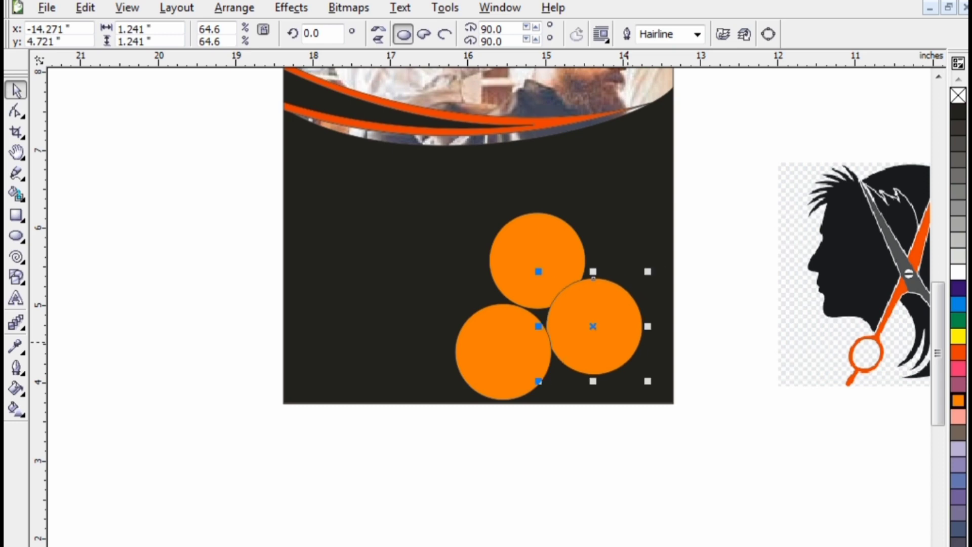
pyautogui.press('Down')
pyautogui.press('Down')
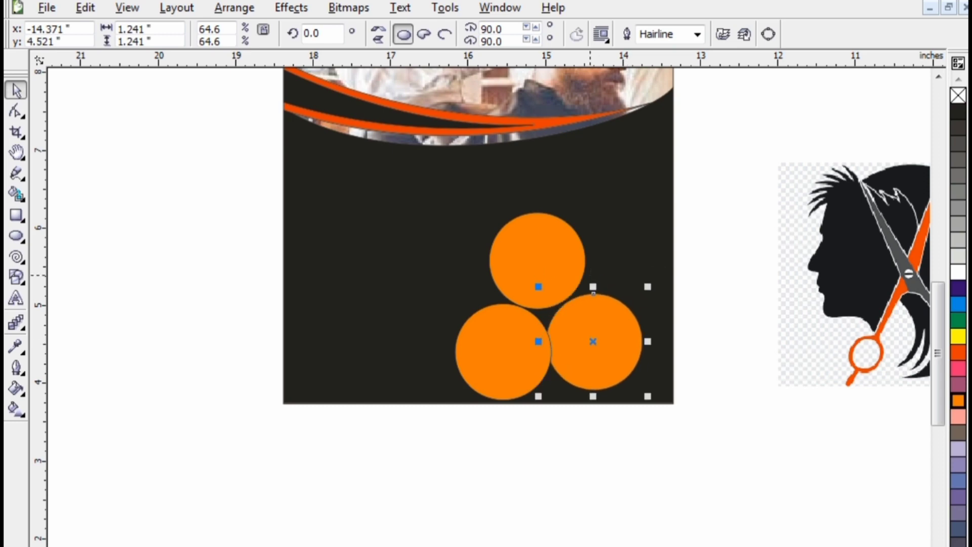
# Step: Select all three orange circles and nudge them together toward the black panel's right edge
pyautogui.moveTo(694, 183); pyautogui.dragTo(445, 410)
pyautogui.press('Right')
pyautogui.press('Right')
pyautogui.press('Right')
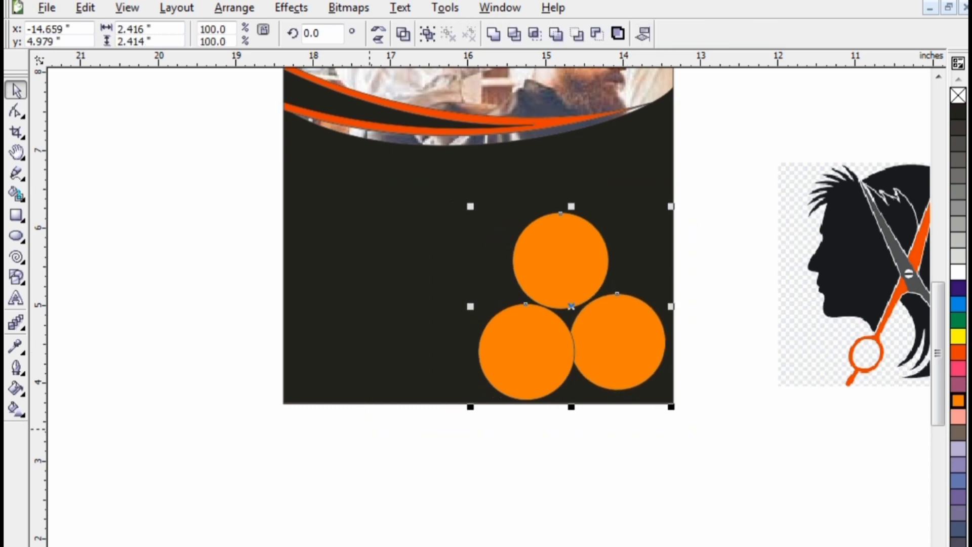
# Step: Move the scissors-cut photo clear of the other photos and PowerClip the slicked-back hair photo into the upper circle
pyautogui.scroll(-2, 258, 327)
pyautogui.moveTo(700, 166); pyautogui.dragTo(727, 393)
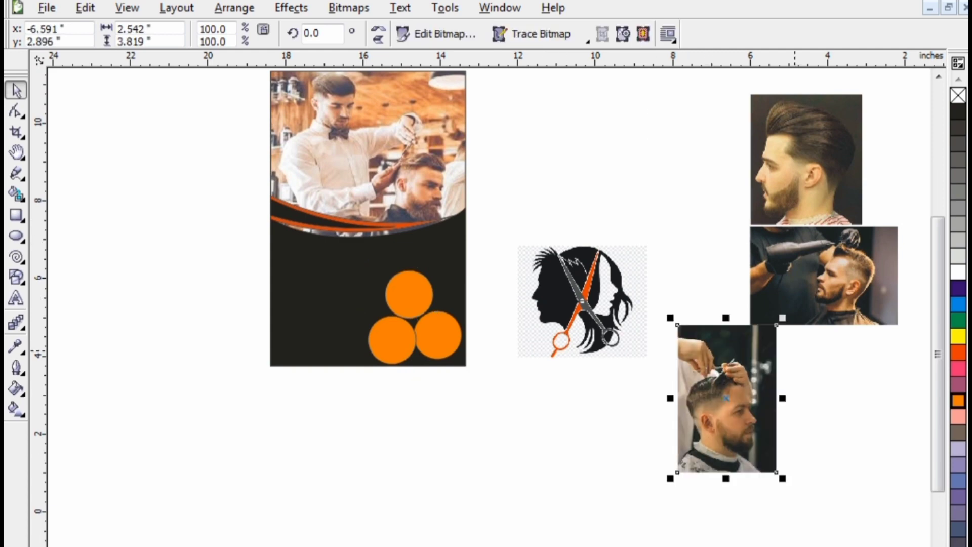
pyautogui.click(806, 158)
pyautogui.click(291, 7)
pyautogui.moveTo(304, 252)
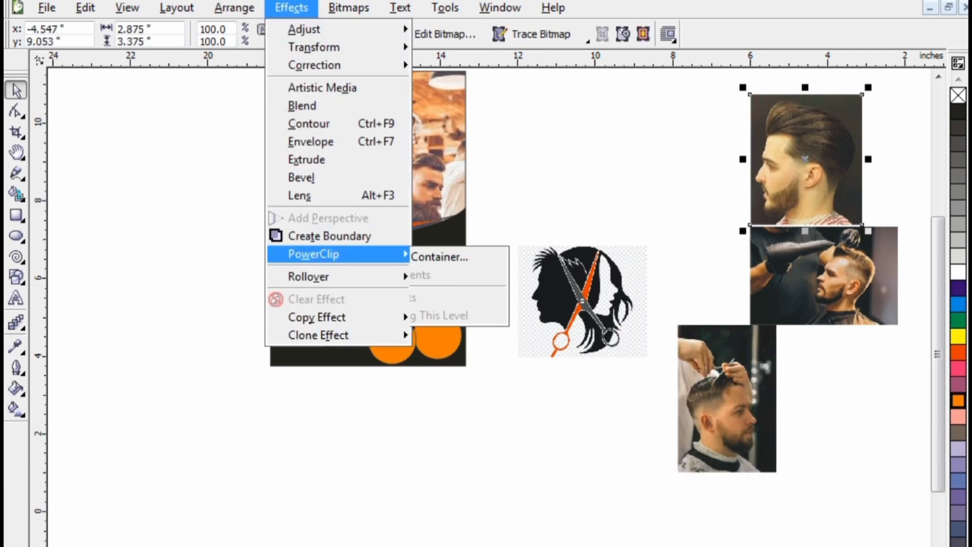
pyautogui.click(440, 251)
pyautogui.click(409, 294)
# Step: PowerClip the blow-dryer haircut photo inside the lower-left circle
pyautogui.click(823, 276)
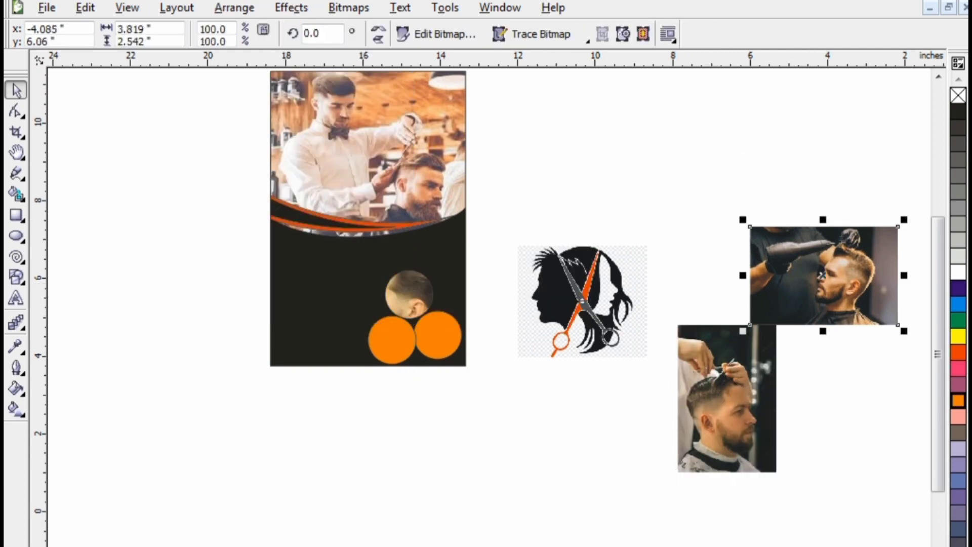
pyautogui.click(291, 7)
pyautogui.moveTo(319, 254)
pyautogui.click(438, 253)
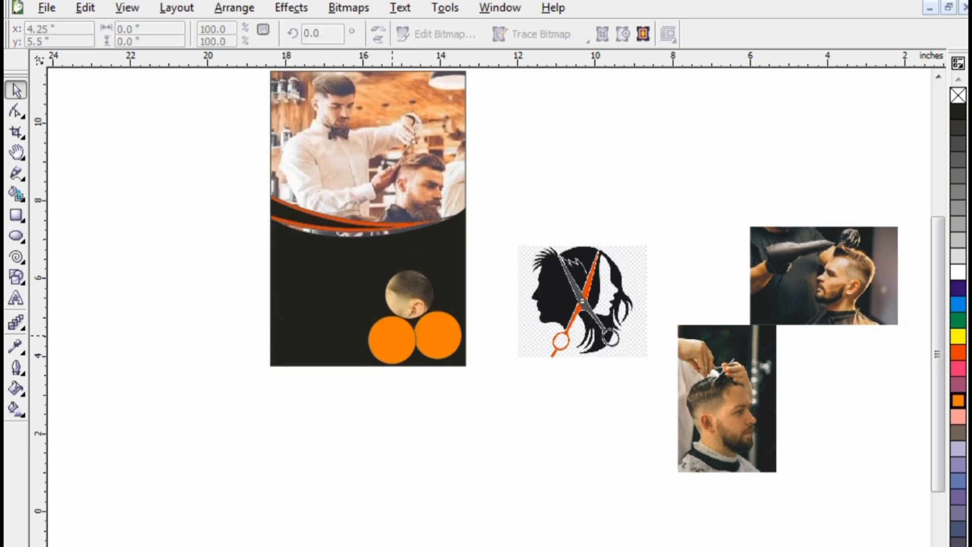
pyautogui.click(391, 338)
# Step: PowerClip the remaining scissors-cut photo inside the lower-right circle
pyautogui.click(727, 400)
pyautogui.click(291, 8)
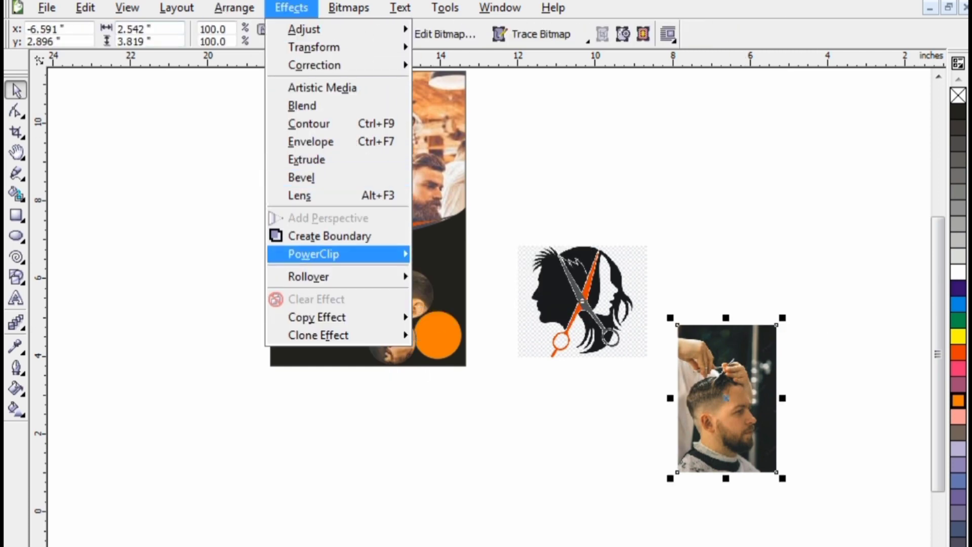
pyautogui.moveTo(354, 254)
pyautogui.click(455, 255)
pyautogui.click(438, 335)
# Step: Edit the lower-right circle's contents, scaling the photo to 1.686 inches high and widening it to fit the circle, and finish editing
pyautogui.rightClick(430, 356)
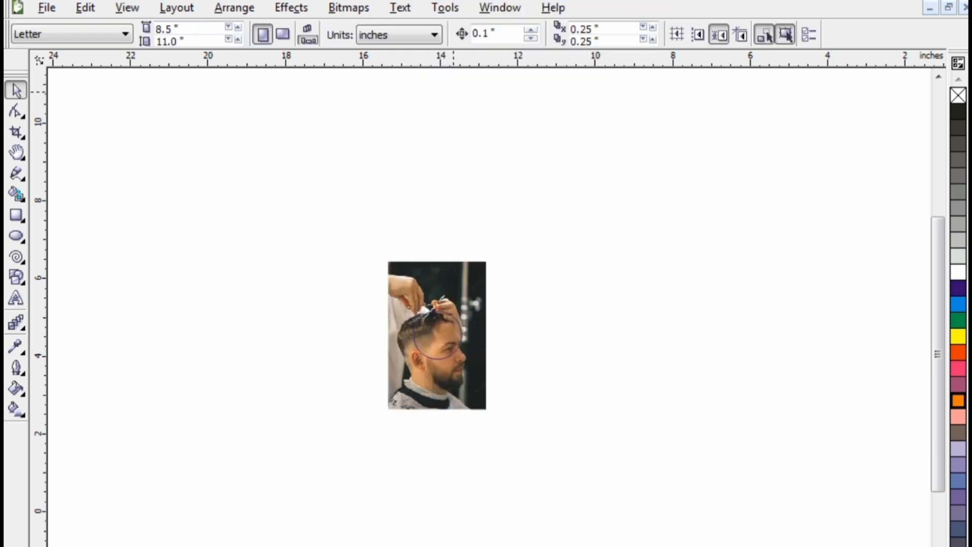
pyautogui.click(484, 267)
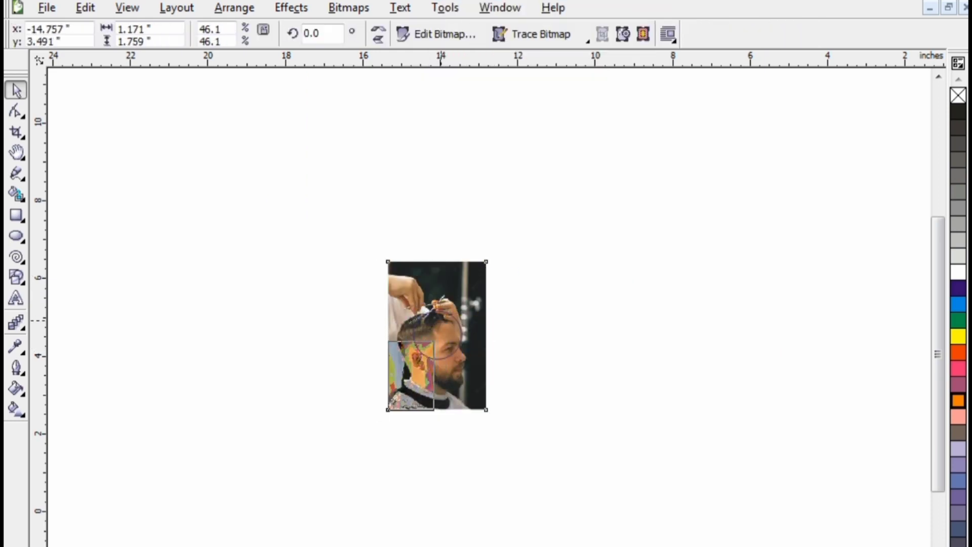
pyautogui.scroll(4, 396, 346)
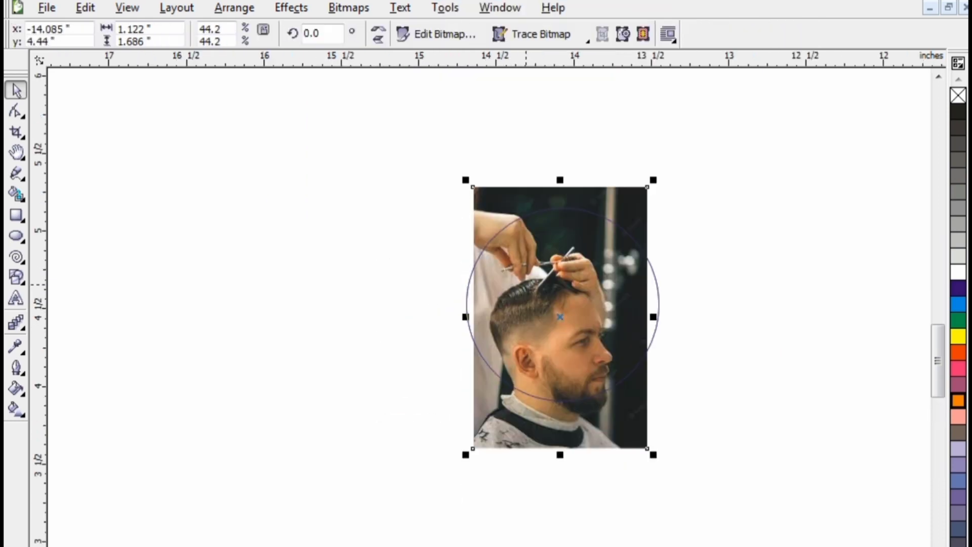
pyautogui.moveTo(465, 316); pyautogui.dragTo(459, 317)
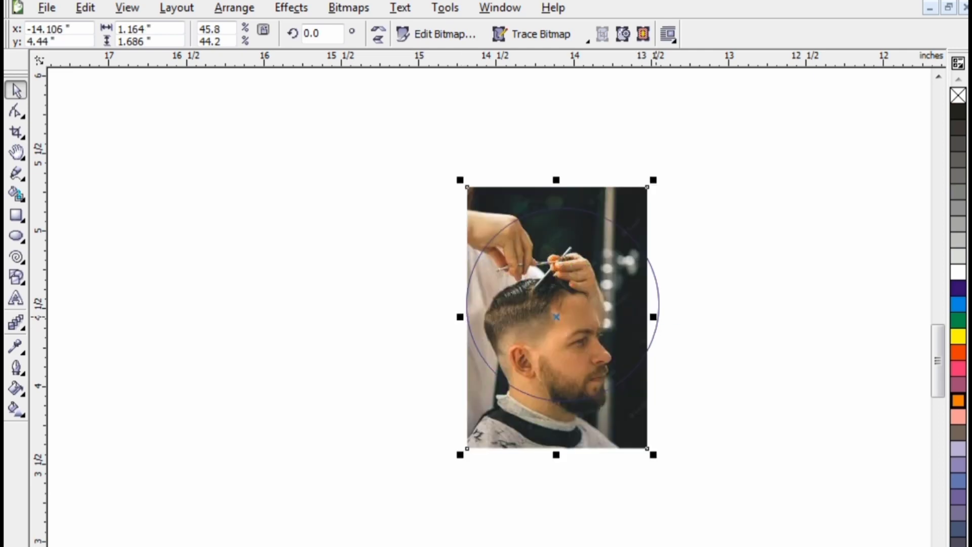
pyautogui.moveTo(653, 317); pyautogui.dragTo(664, 317)
pyautogui.rightClick(614, 304)
pyautogui.click(673, 19)
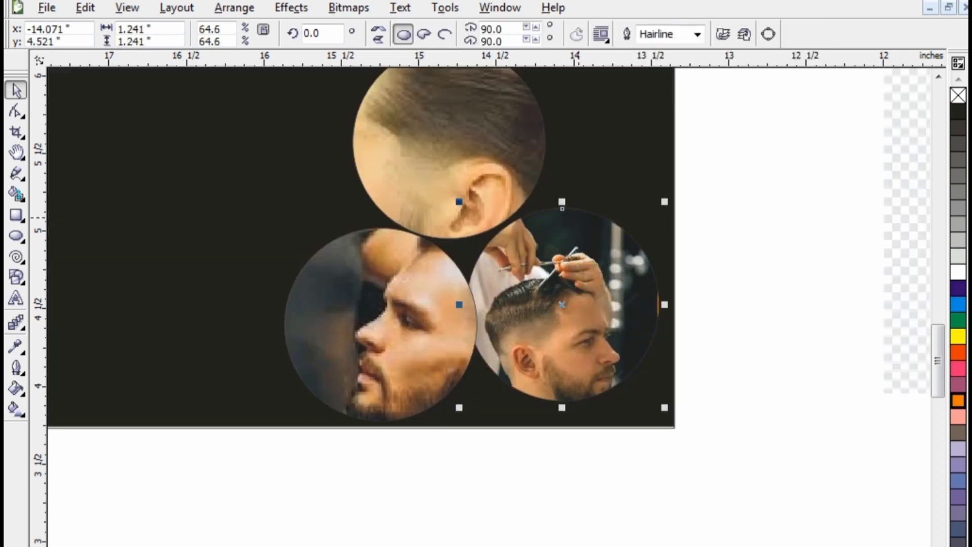
# Step: Edit the lower-left circle's contents, scaling the photo to 60.2% and positioning it to cover the circle, and finish editing
pyautogui.rightClick(400, 361)
pyautogui.click(425, 5)
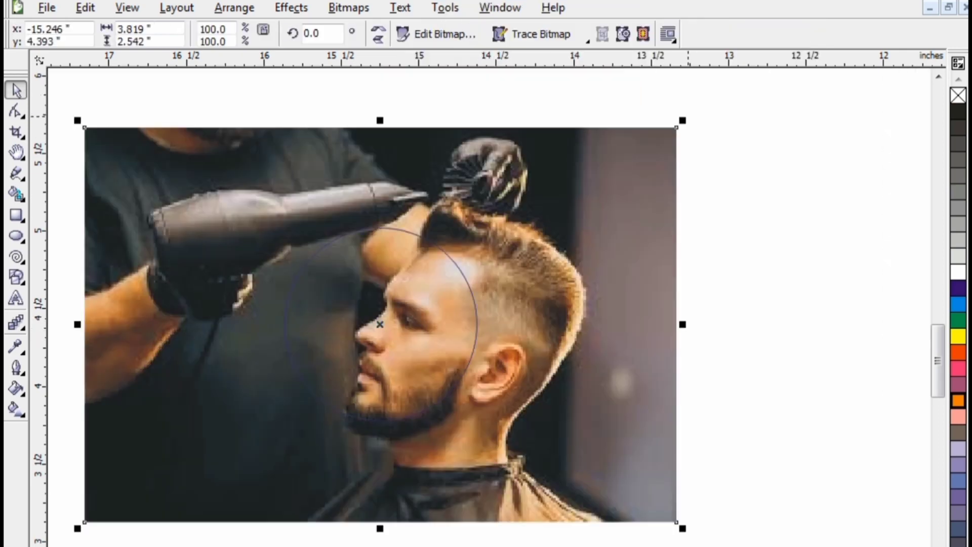
pyautogui.click(670, 142)
pyautogui.moveTo(681, 124); pyautogui.dragTo(448, 275)
pyautogui.moveTo(319, 329); pyautogui.dragTo(405, 280)
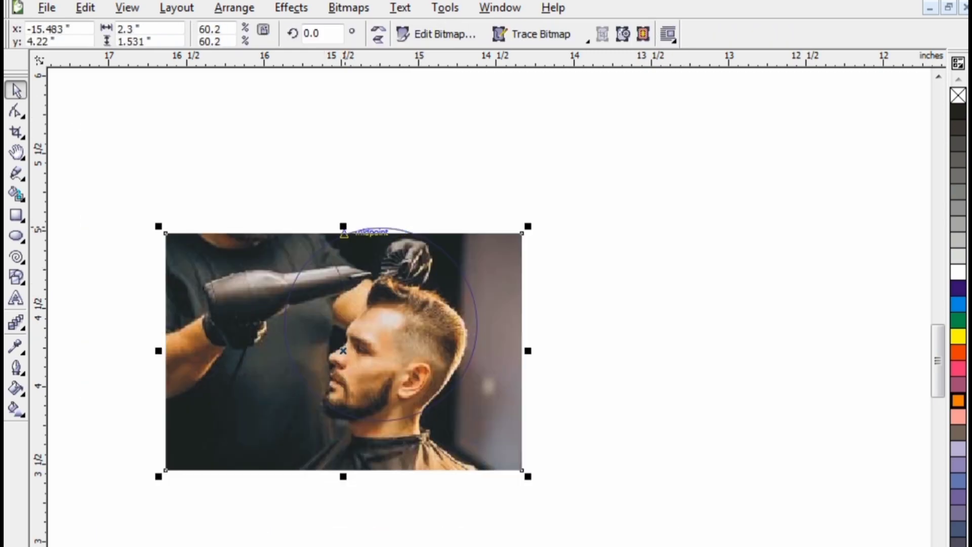
pyautogui.moveTo(343, 227); pyautogui.dragTo(343, 216)
pyautogui.rightClick(401, 282)
pyautogui.click(509, 330)
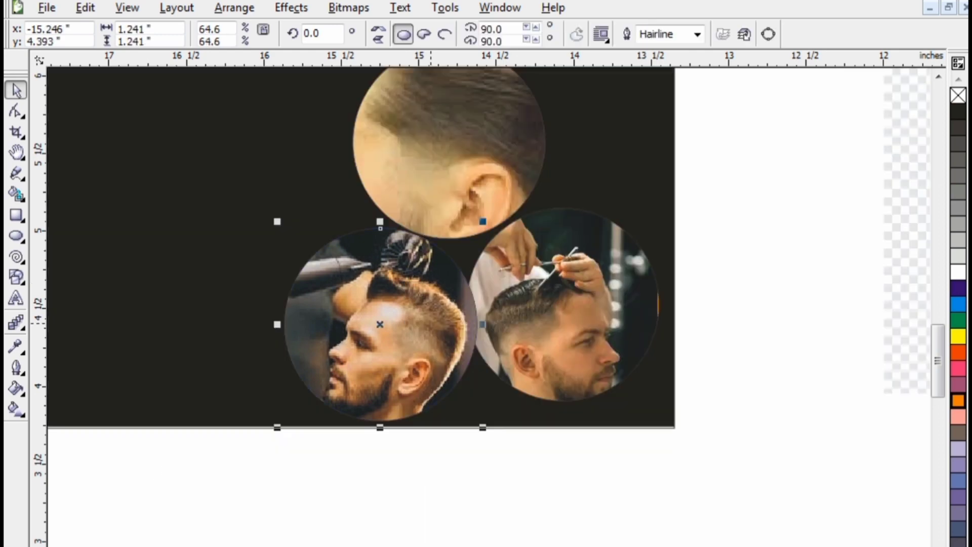
# Step: Open the upper circle's PowerClip contents for editing and scale the photo to 36.2% over the circle outline
pyautogui.rightClick(472, 193)
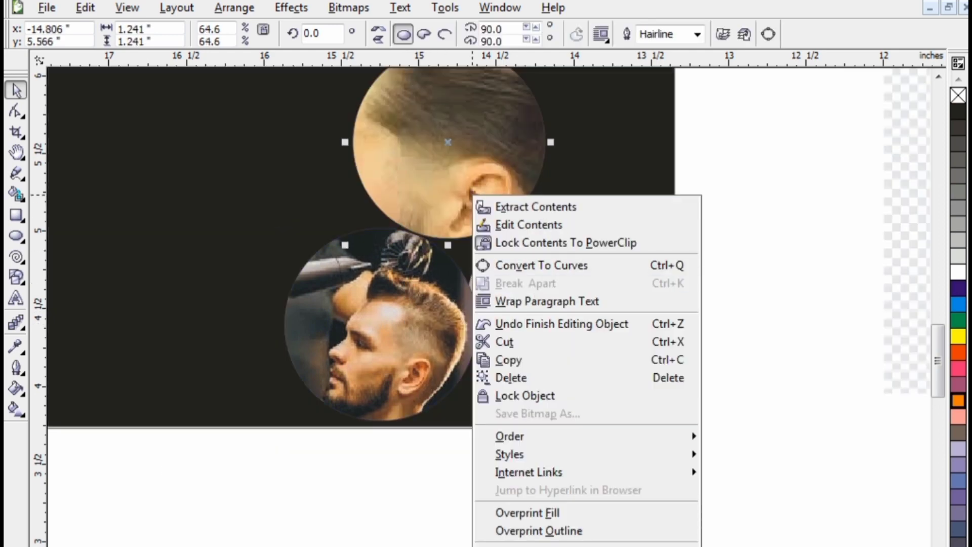
pyautogui.click(530, 223)
pyautogui.click(449, 151)
pyautogui.click(938, 77)
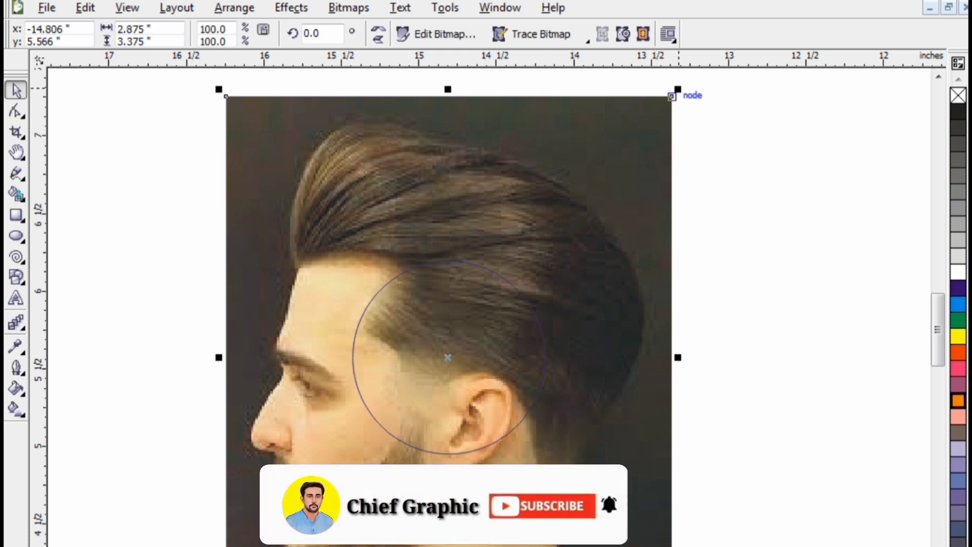
pyautogui.moveTo(678, 90); pyautogui.dragTo(497, 266)
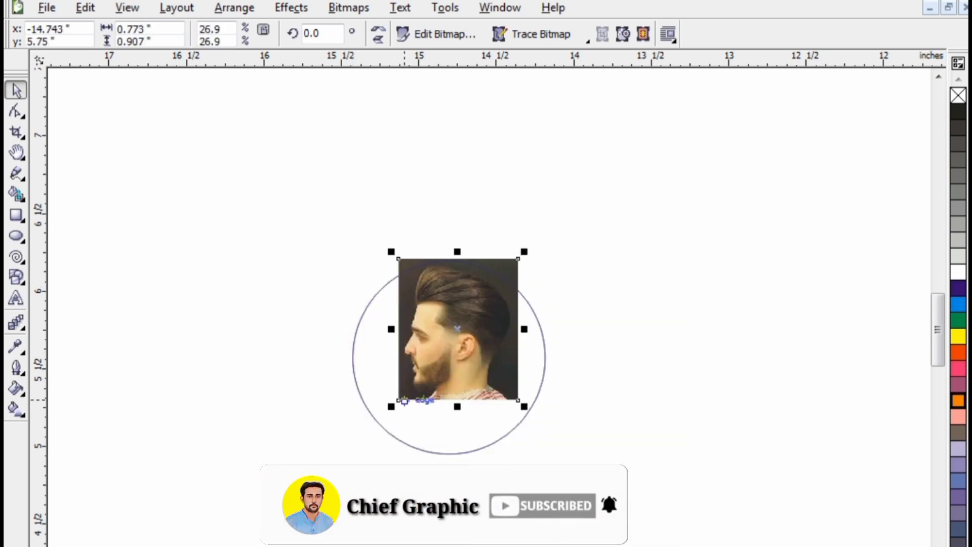
pyautogui.moveTo(400, 401); pyautogui.dragTo(357, 448)
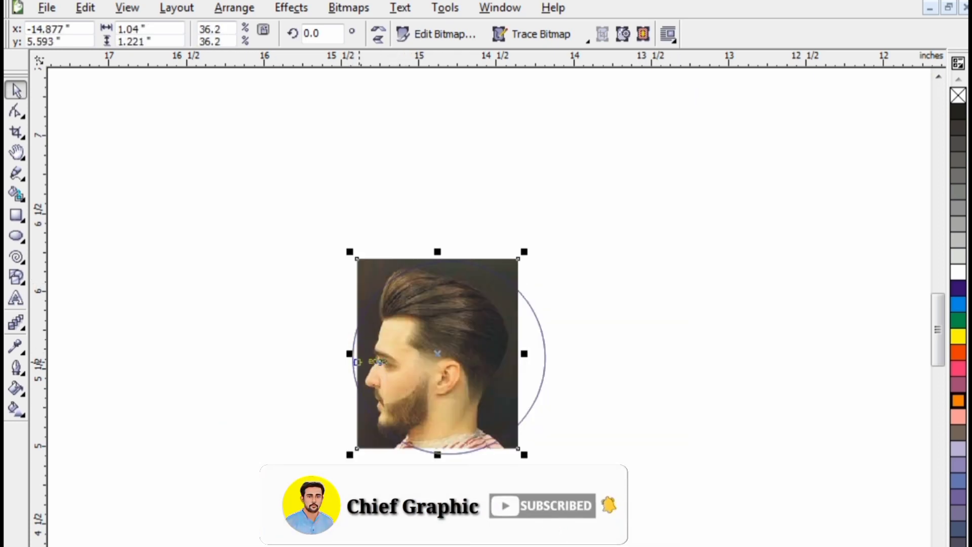
# Step: Stretch the photo's sides and lower edge to cover the upper circle and finish editing the contents
pyautogui.moveTo(524, 353); pyautogui.dragTo(549, 353)
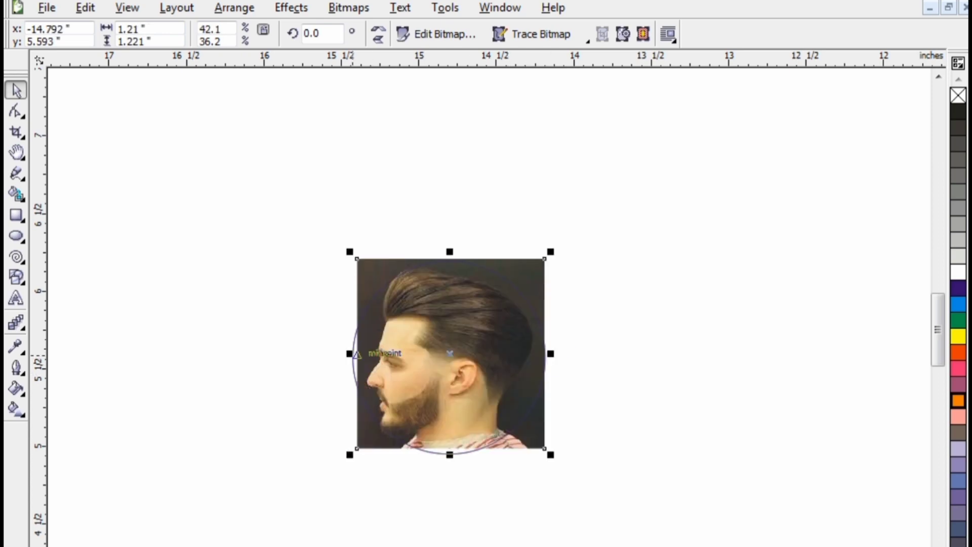
pyautogui.moveTo(350, 353); pyautogui.dragTo(346, 353)
pyautogui.moveTo(447, 454); pyautogui.dragTo(449, 454)
pyautogui.rightClick(466, 355)
pyautogui.click(542, 30)
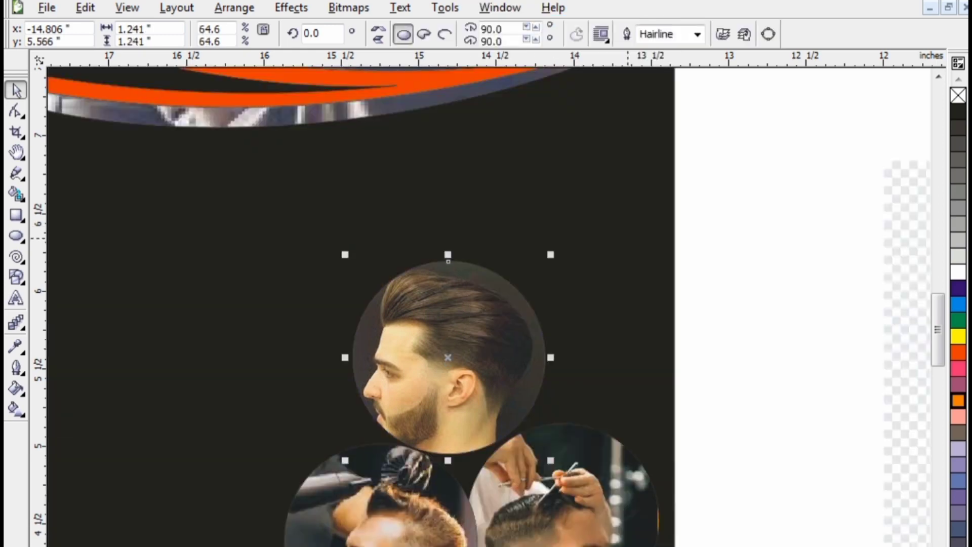
# Step: Trace the scissors logo bitmap into vector shapes and delete the original bitmap
pyautogui.scroll(-4, 439, 353)
pyautogui.press('Escape')
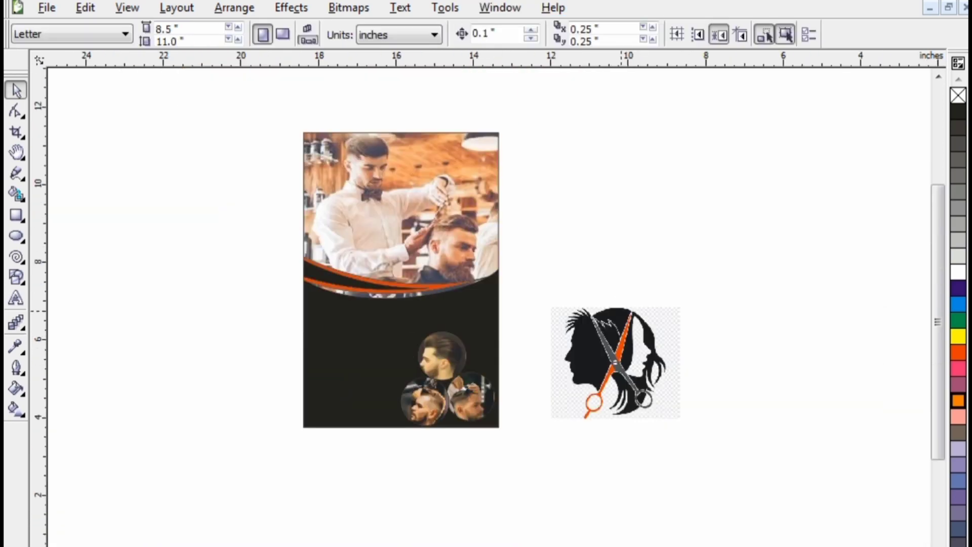
pyautogui.rightClick(614, 329)
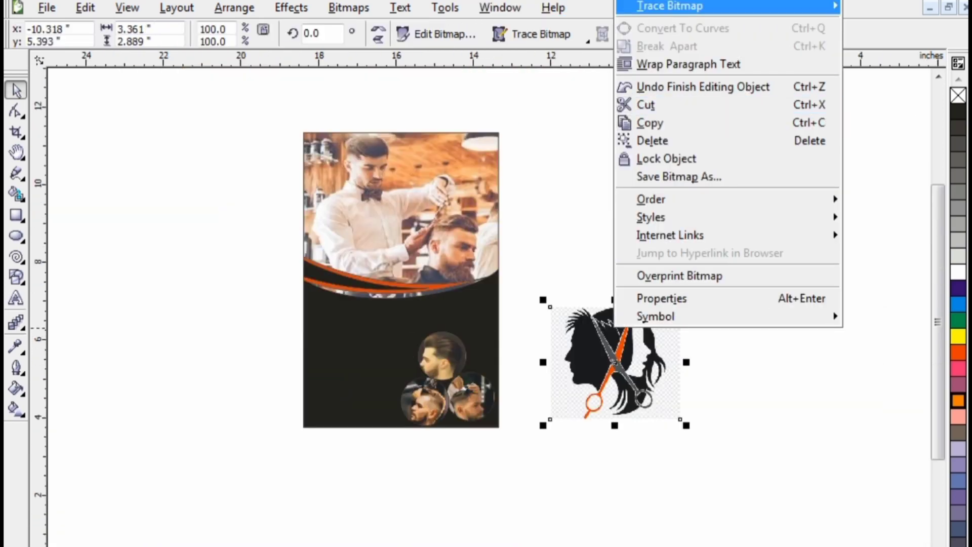
pyautogui.moveTo(669, 6)
pyautogui.click(499, 9)
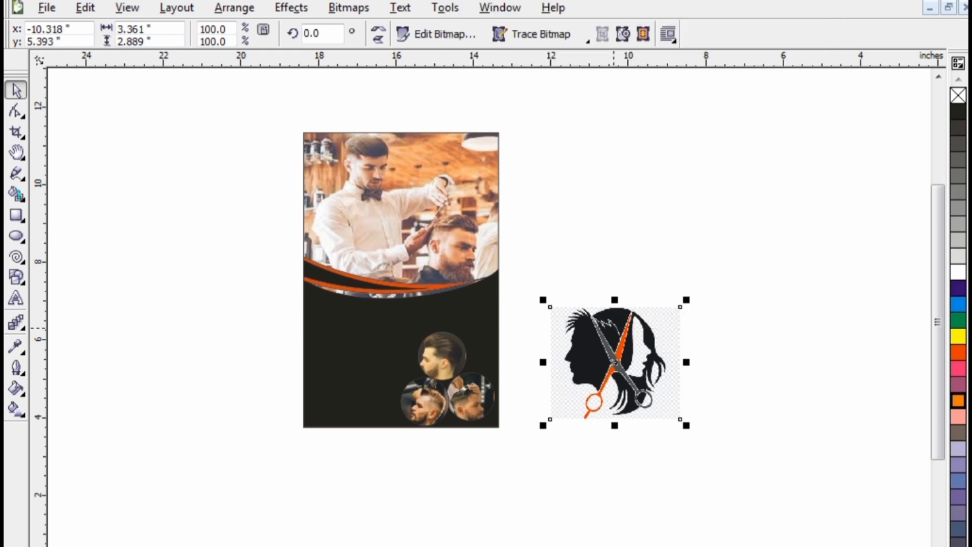
pyautogui.press('Delete')
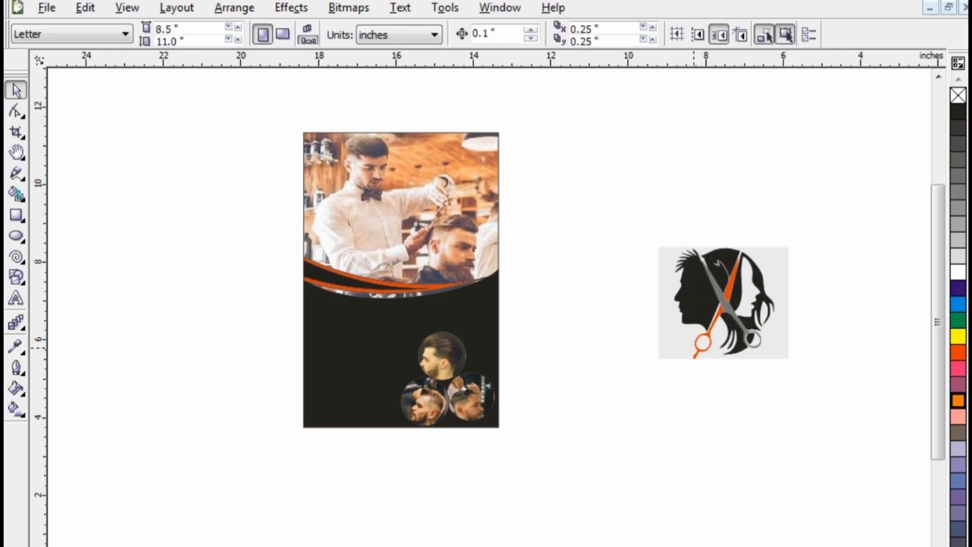
# Step: Ungroup the traced logo and delete its light grey background shapes
pyautogui.click(689, 348)
pyautogui.rightClick(690, 348)
pyautogui.click(718, 373)
pyautogui.click(682, 365)
pyautogui.click(676, 387)
pyautogui.press('Delete')
pyautogui.moveTo(670, 342); pyautogui.dragTo(577, 448)
pyautogui.press('Delete')
# Step: Select all remaining shapes of the traced scissors logo and group them
pyautogui.moveTo(831, 202); pyautogui.dragTo(611, 396)
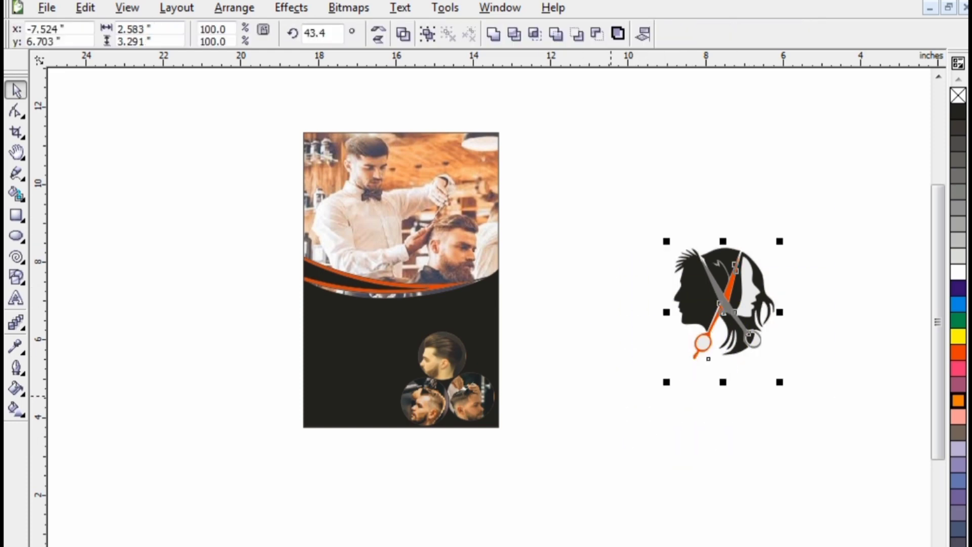
pyautogui.rightClick(709, 324)
pyautogui.click(731, 353)
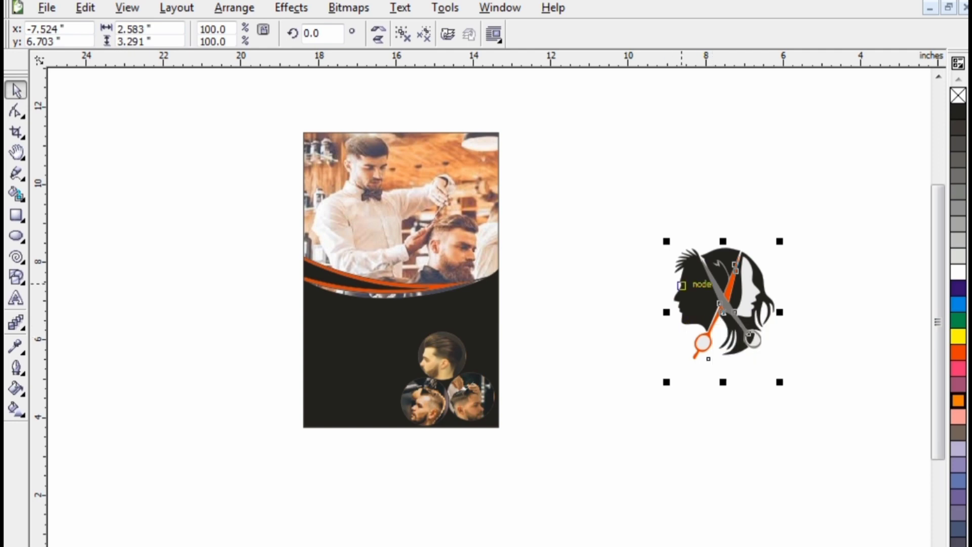
# Step: Shrink the grouped logo and place it in the upper-right corner of the flyer's main photo
pyautogui.moveTo(667, 242); pyautogui.dragTo(472, 157)
pyautogui.press('Escape')
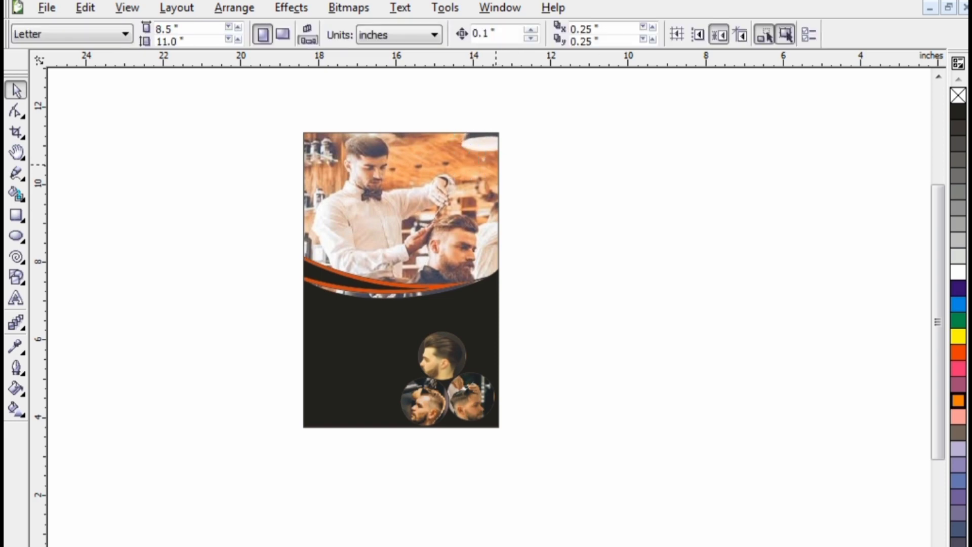
pyautogui.click(472, 153)
# Step: Move the flyer artwork right and slightly down, and set the logo and three photo circles beside the flyer
pyautogui.moveTo(542, 112); pyautogui.dragTo(281, 453)
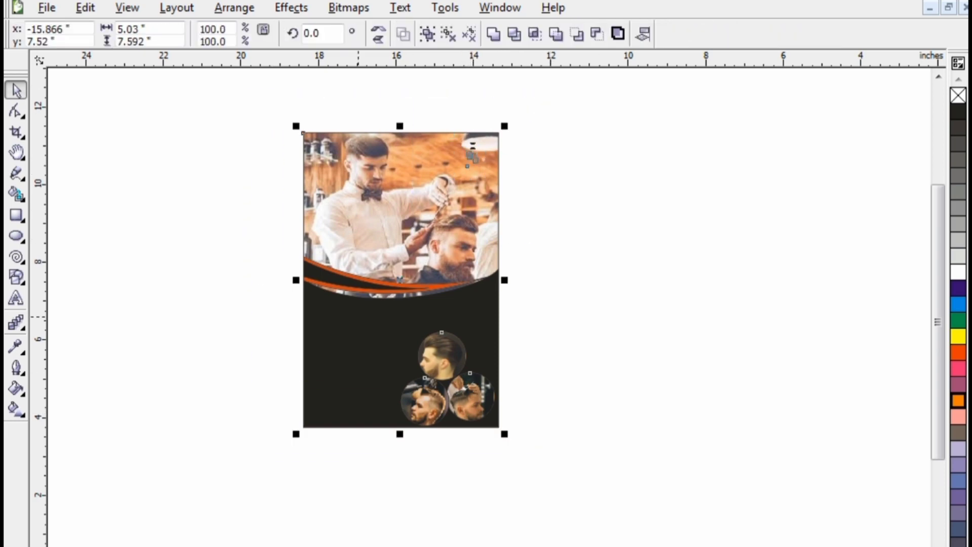
pyautogui.moveTo(358, 344); pyautogui.dragTo(410, 356)
pyautogui.press('Escape')
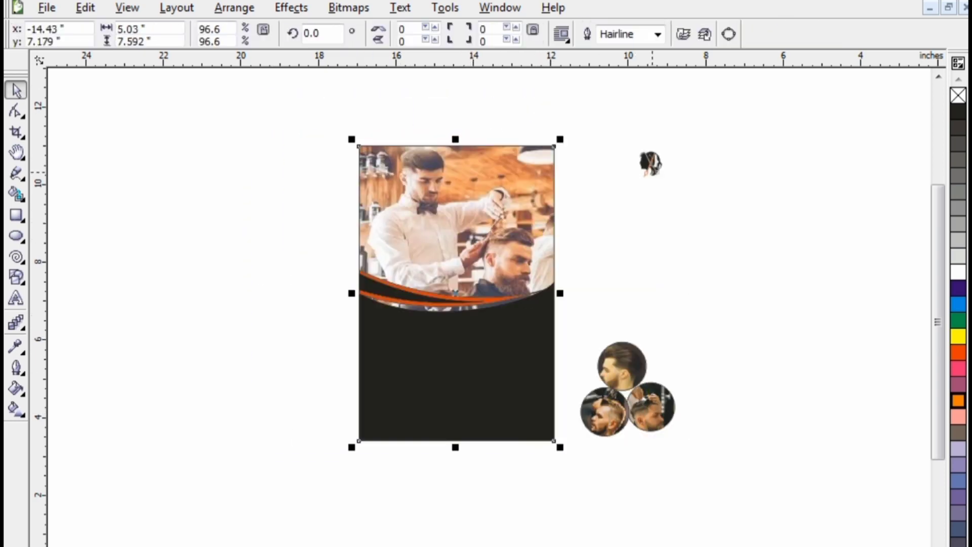
# Step: Move the scissors logo onto the upper-right corner of the main photo and bring it to the front
pyautogui.moveTo(651, 163); pyautogui.dragTo(529, 174)
pyautogui.hotkey('shift', 'pageup')
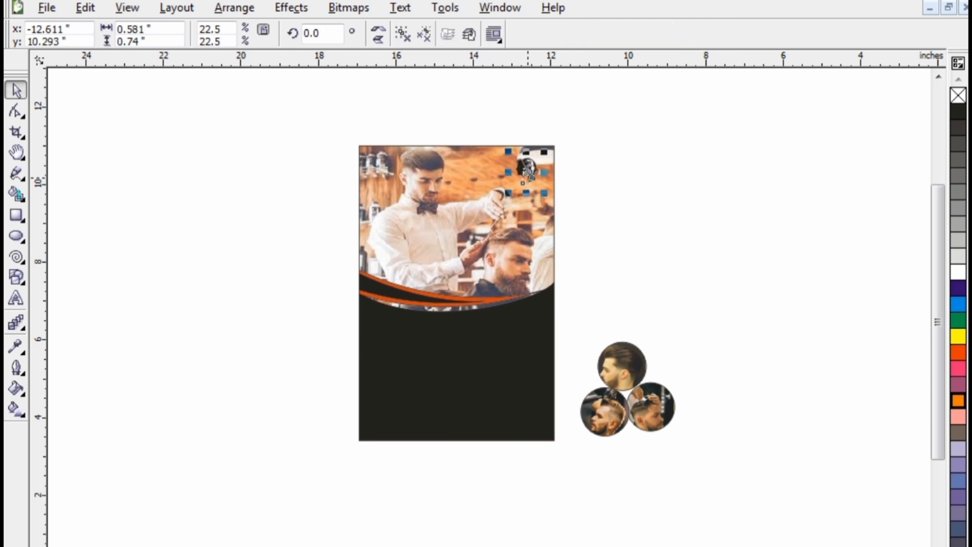
# Step: Select the three haircut photo circles and move them left onto the lower-right area of the black panel
pyautogui.moveTo(743, 310); pyautogui.dragTo(543, 484)
pyautogui.press('Left')
pyautogui.press('Left')
pyautogui.press('Left')
pyautogui.press('Left')
pyautogui.press('Left')
pyautogui.press('Left')
pyautogui.press('Left')
pyautogui.press('Left')
pyautogui.press('Left')
pyautogui.press('Left')
pyautogui.press('Left')
pyautogui.press('Left')
pyautogui.press('Left')
pyautogui.press('Left')
pyautogui.press('Left')
pyautogui.press('Left')
pyautogui.press('Left')
pyautogui.press('Left')
pyautogui.press('Left')
pyautogui.press('Left')
pyautogui.press('Left')
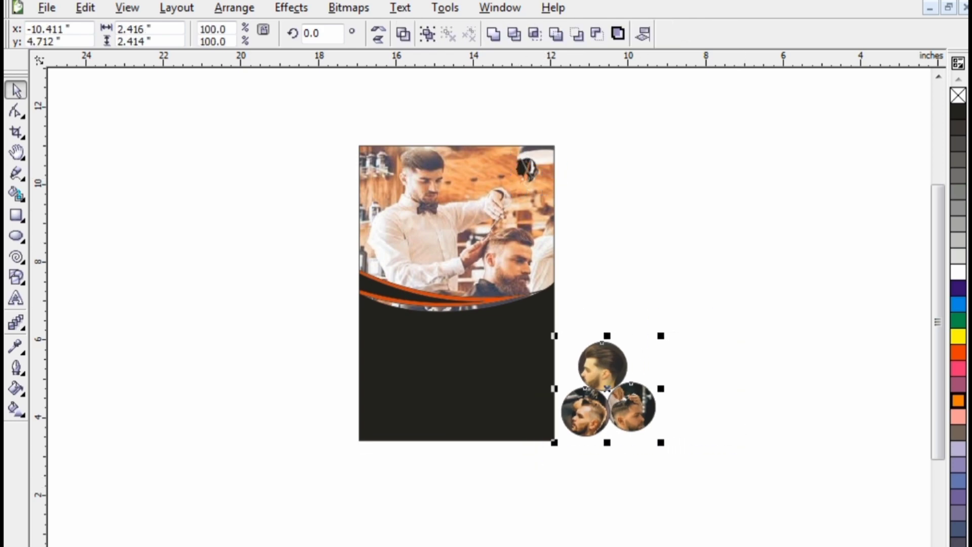
pyautogui.press('Left')
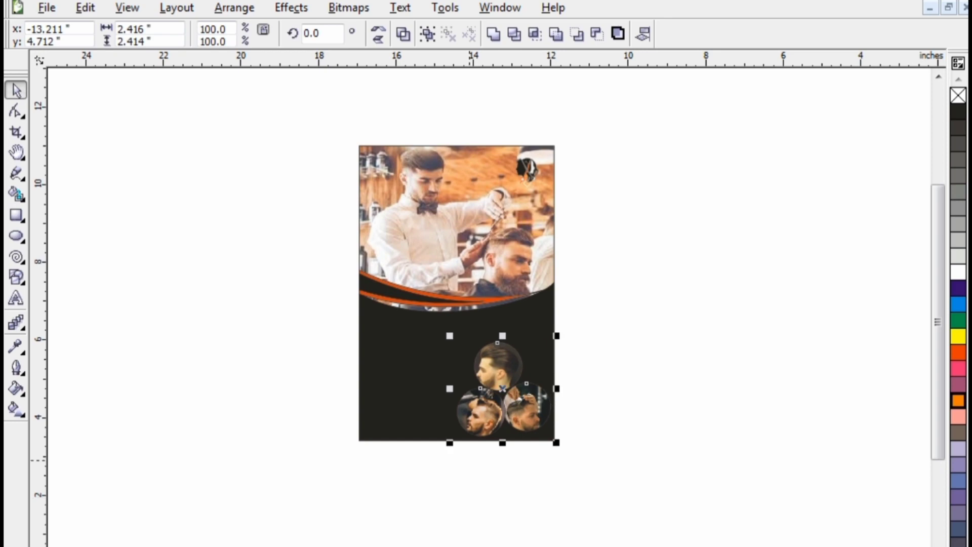
pyautogui.press('Escape')
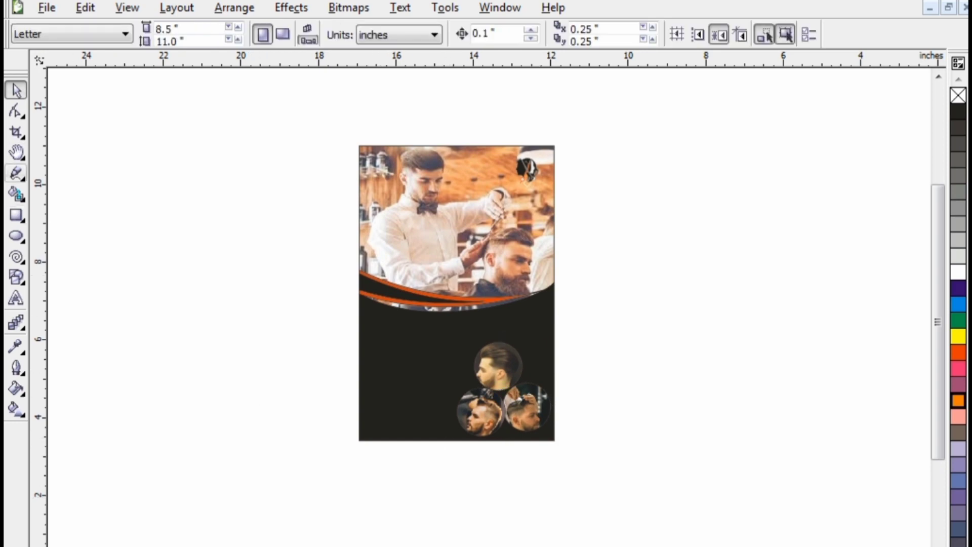
# Step: Add the artistic text "boy beauty Salon" in the empty area left of the flyer
pyautogui.click(16, 298)
pyautogui.click(207, 307)
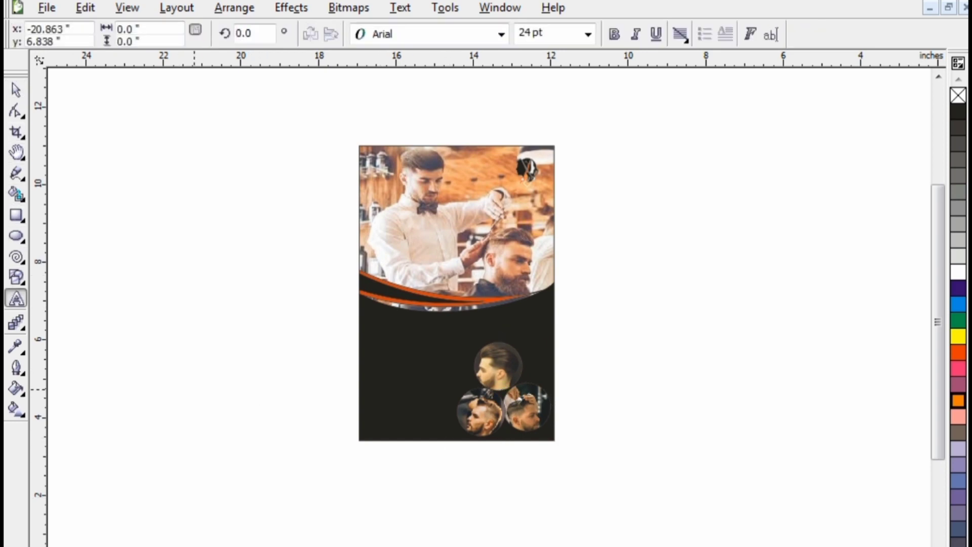
pyautogui.write('b')
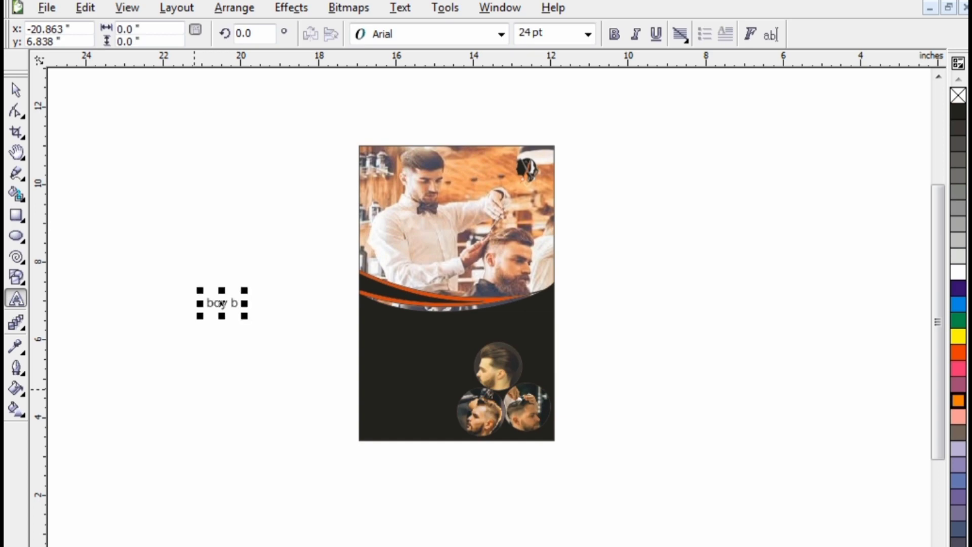
pyautogui.write('ol bea')
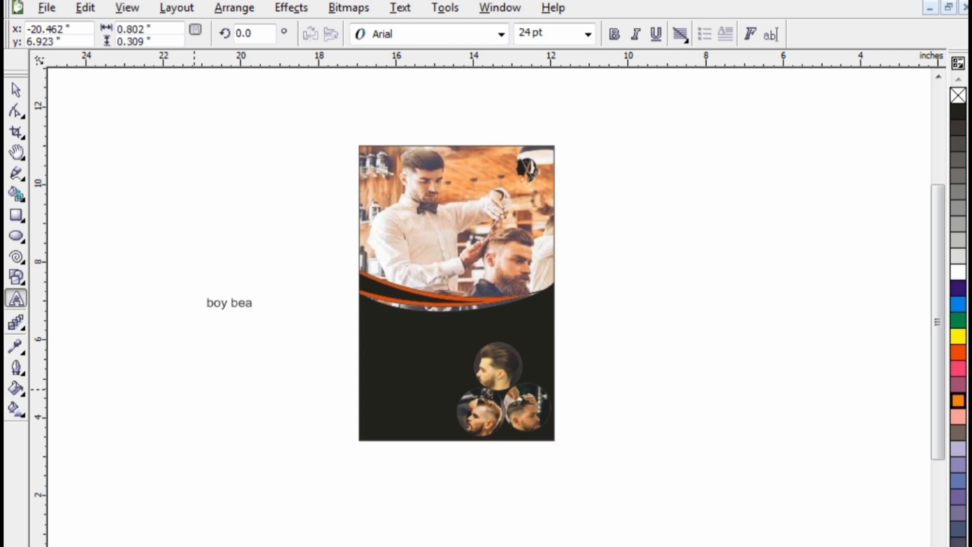
pyautogui.write('uty Sa')
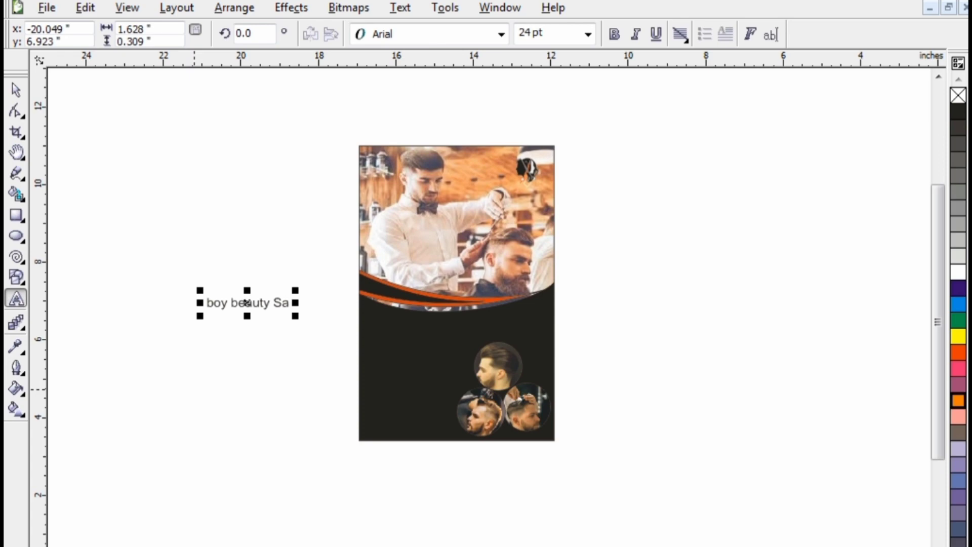
pyautogui.write('lon')
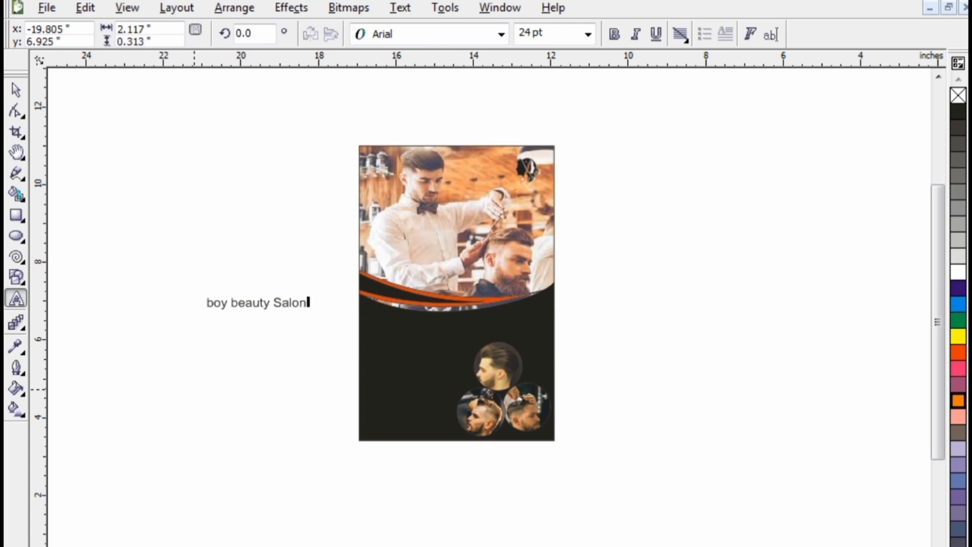
# Step: Capitalise the first two words of the salon title so it reads "Boy Beauty Salon"
pyautogui.click(230, 305)
pyautogui.rightClick(226, 308)
pyautogui.moveTo(231, 308); pyautogui.dragTo(212, 307)
pyautogui.click(213, 330)
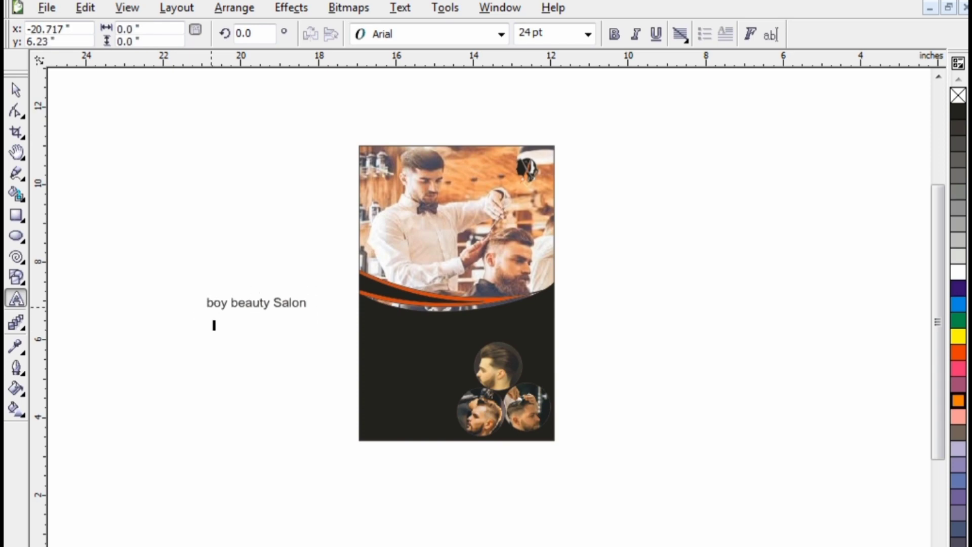
pyautogui.click(212, 304)
pyautogui.press('BackSpace')
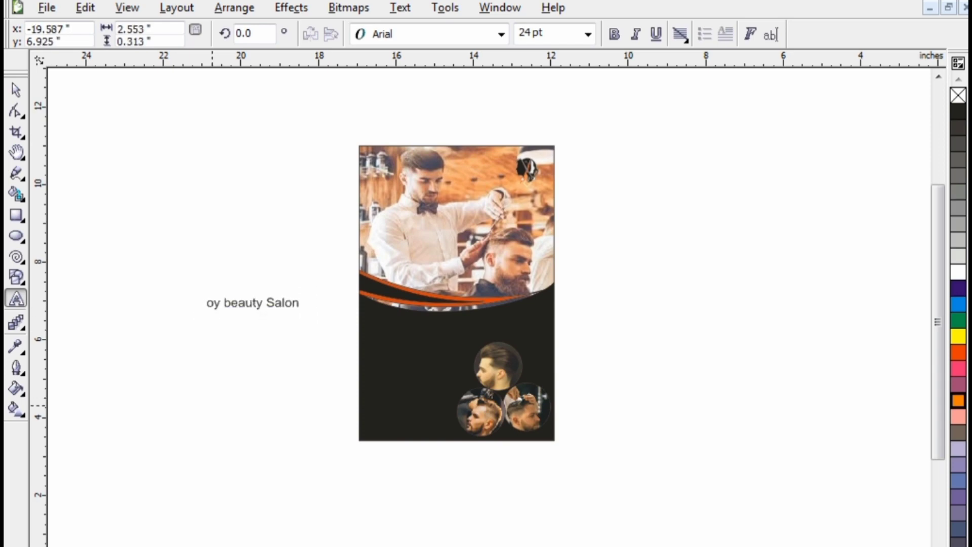
pyautogui.write('B')
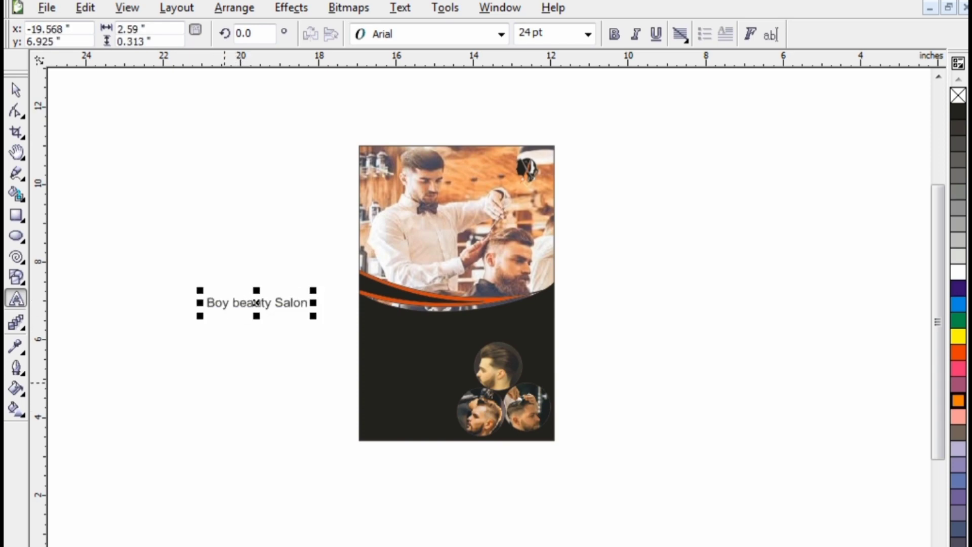
pyautogui.click(240, 303)
pyautogui.press('BackSpace')
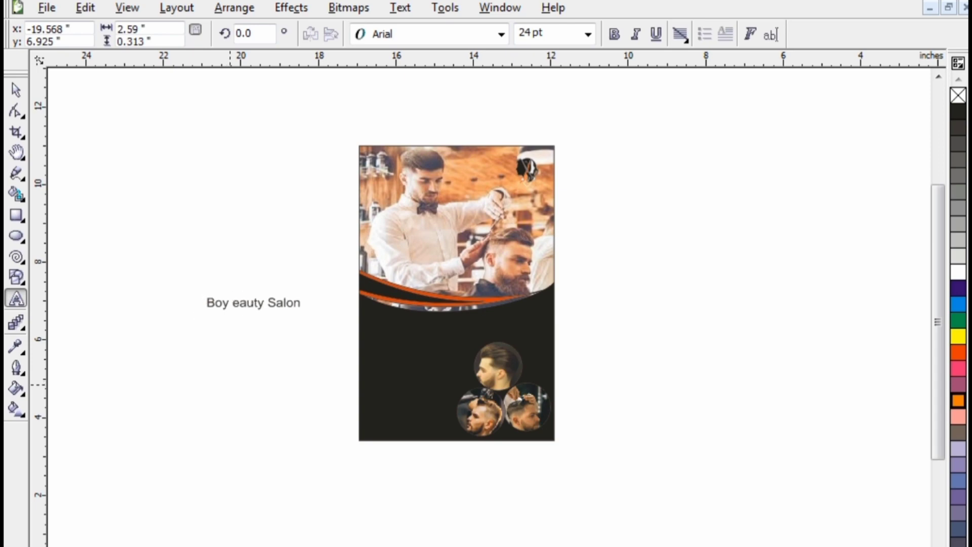
pyautogui.write('B')
pyautogui.moveTo(150, 272); pyautogui.dragTo(327, 328)
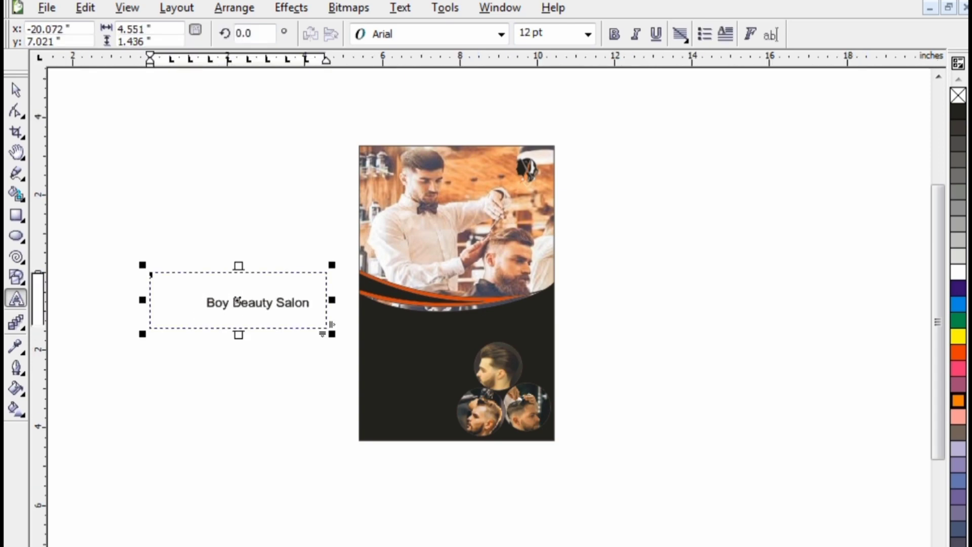
pyautogui.click(15, 90)
pyautogui.press('Delete')
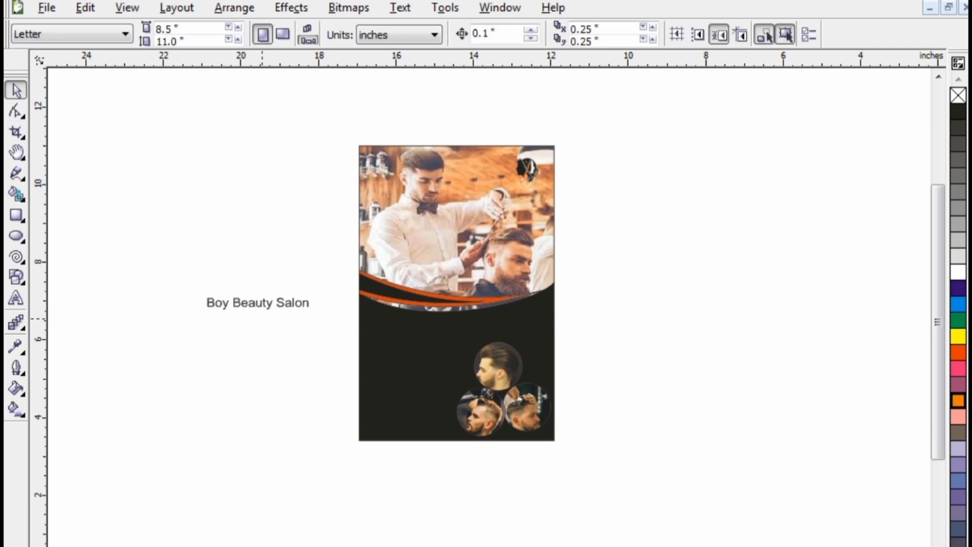
# Step: Break the "Boy Beauty Salon" title apart into separate word objects
pyautogui.click(257, 302)
pyautogui.press('Escape')
pyautogui.moveTo(201, 286); pyautogui.dragTo(257, 343)
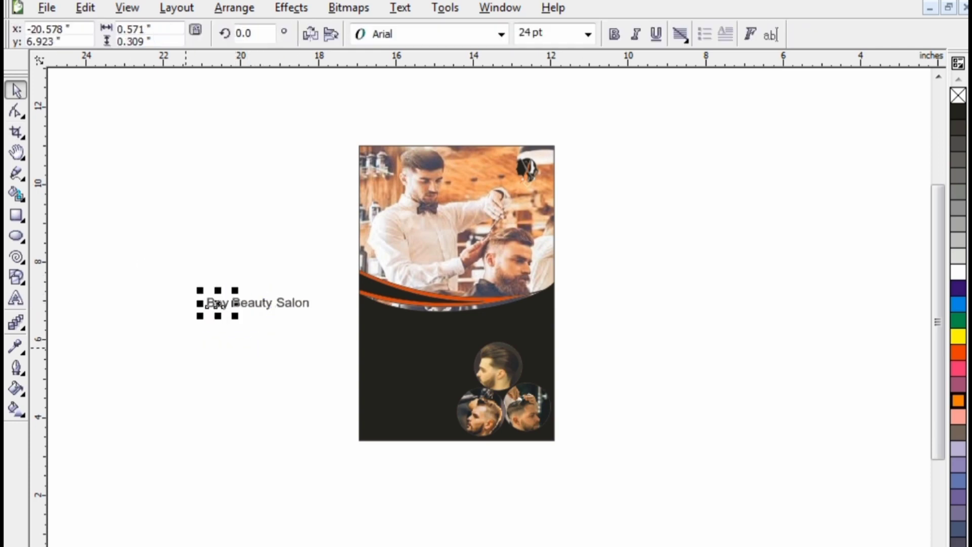
# Step: Select all three title words and set their font to Argos
pyautogui.press('Escape')
pyautogui.moveTo(168, 355); pyautogui.dragTo(330, 246)
pyautogui.click(501, 34)
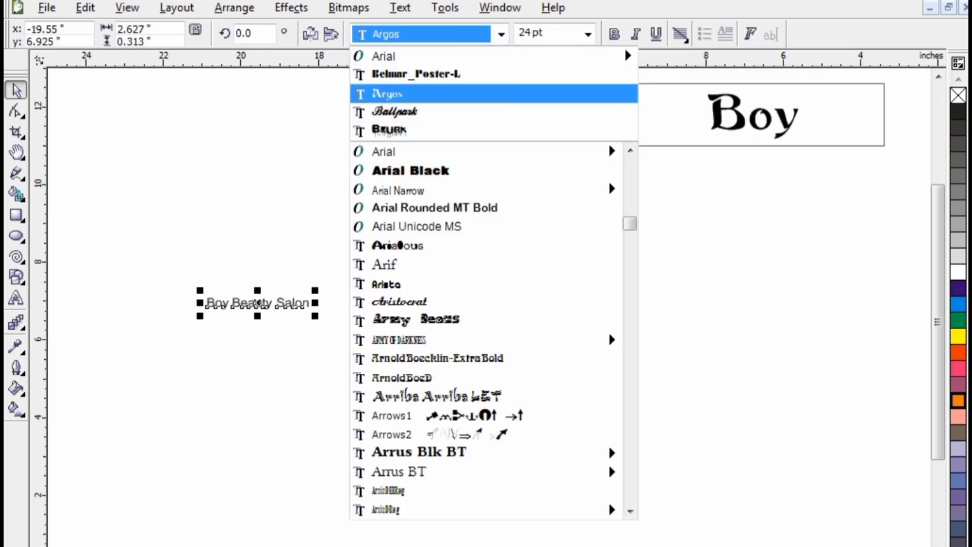
pyautogui.click(455, 94)
# Step: Stack "Salon" above "Beauty" and place the title, enlarged to about 30 pt, on the black panel above the photo circles
pyautogui.press('Escape')
pyautogui.moveTo(315, 283); pyautogui.dragTo(263, 292)
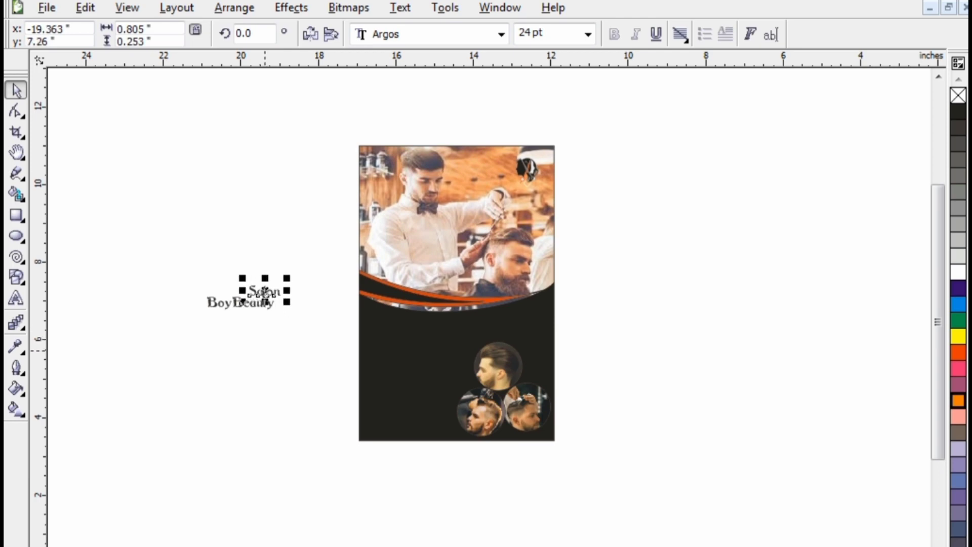
pyautogui.press('Escape')
pyautogui.moveTo(308, 251); pyautogui.dragTo(177, 326)
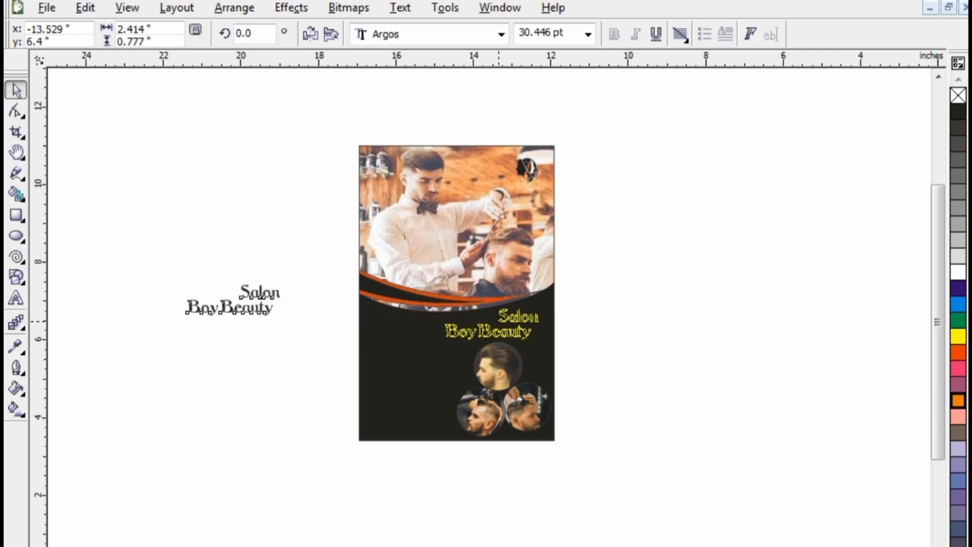
pyautogui.moveTo(498, 321); pyautogui.dragTo(504, 317)
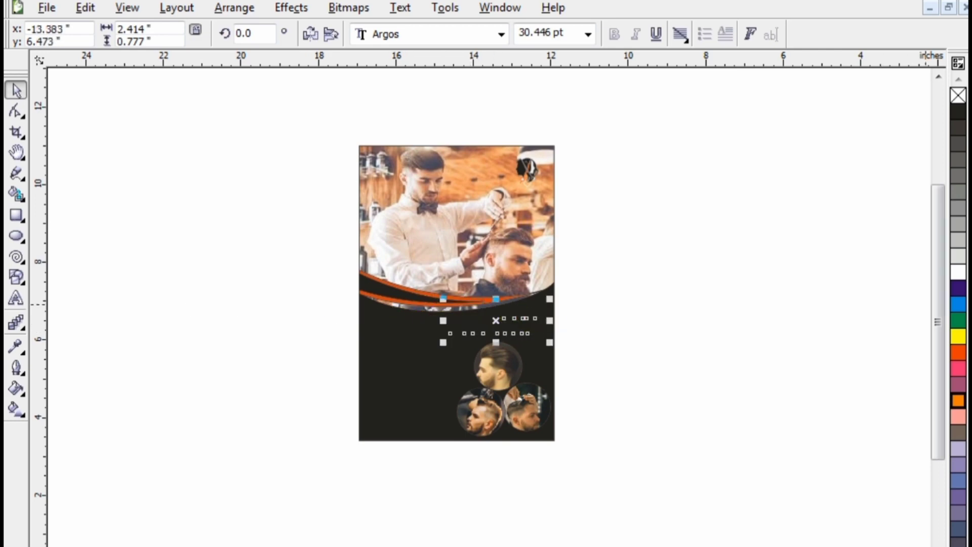
# Step: Fill the title words with white, shrink them to about 22 pt and shift them slightly down
pyautogui.click(958, 272)
pyautogui.moveTo(443, 343); pyautogui.dragTo(469, 335)
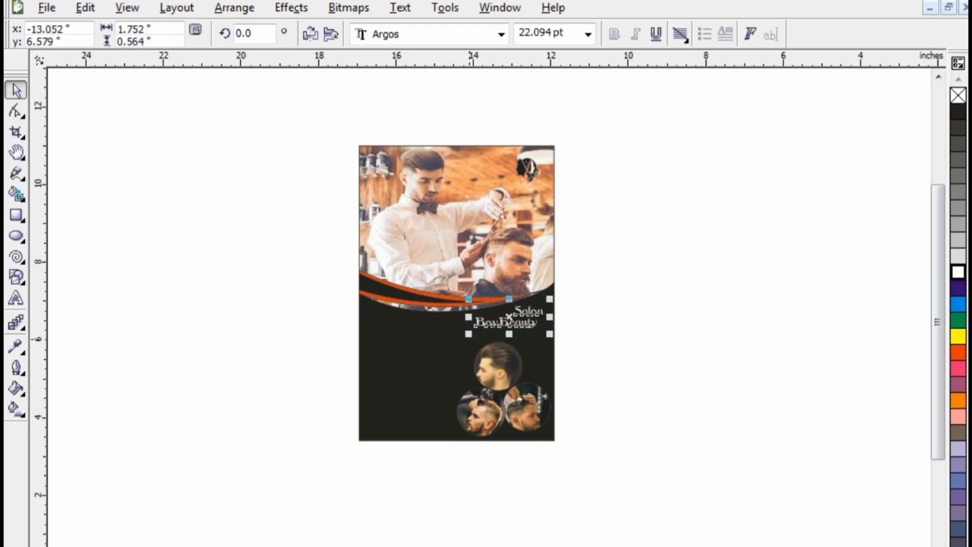
pyautogui.click(611, 334)
pyautogui.moveTo(567, 346); pyautogui.dragTo(458, 289)
pyautogui.press('Down')
pyautogui.click(677, 397)
# Step: Start a service list left of the flyer with the lines "Hair Cut", "Hair Wash" and "Styling"
pyautogui.click(16, 298)
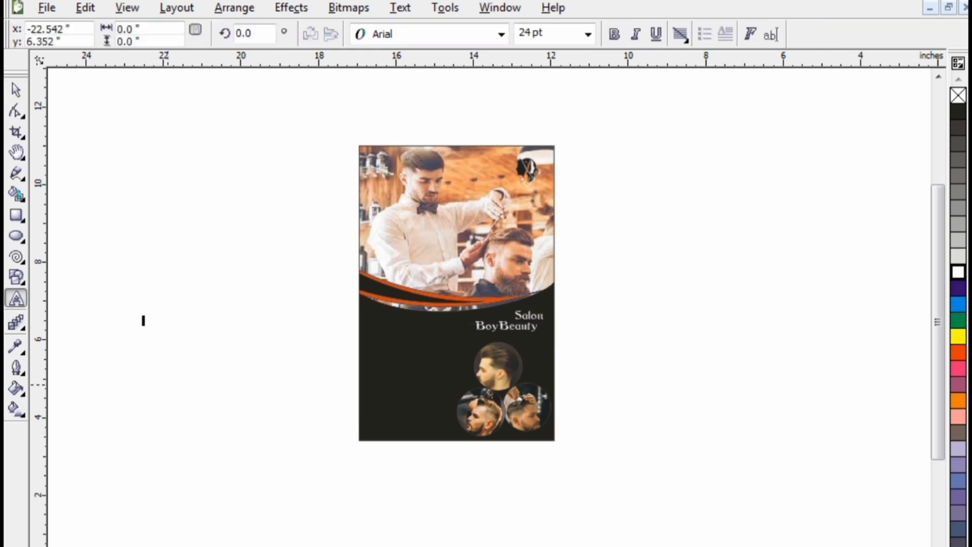
pyautogui.write('Hair Cut ')
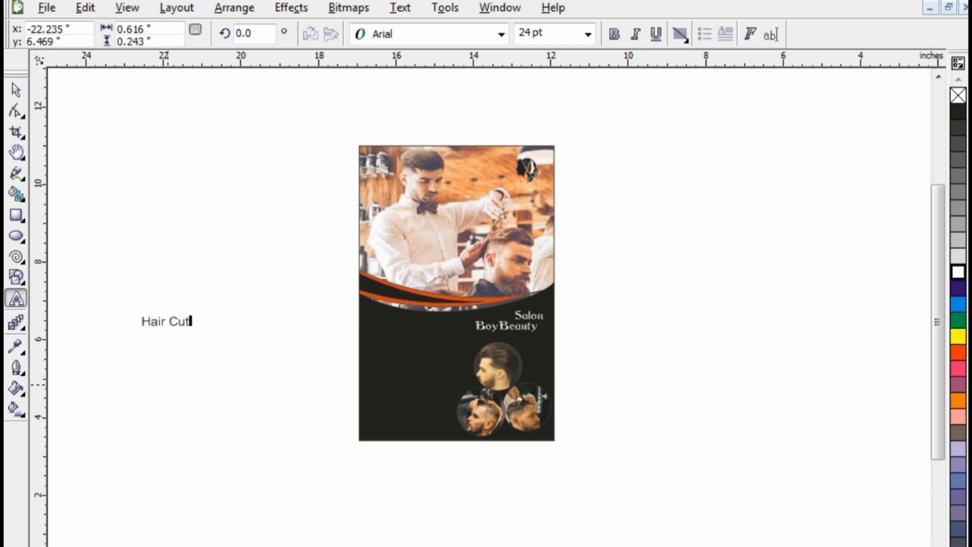
pyautogui.write('Hair Was')
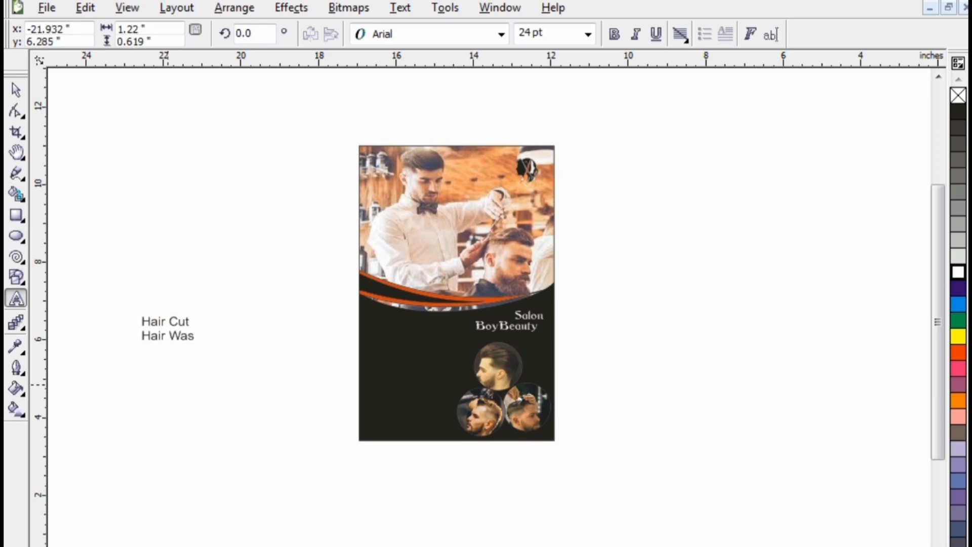
pyautogui.write('h')
pyautogui.press('Escape')
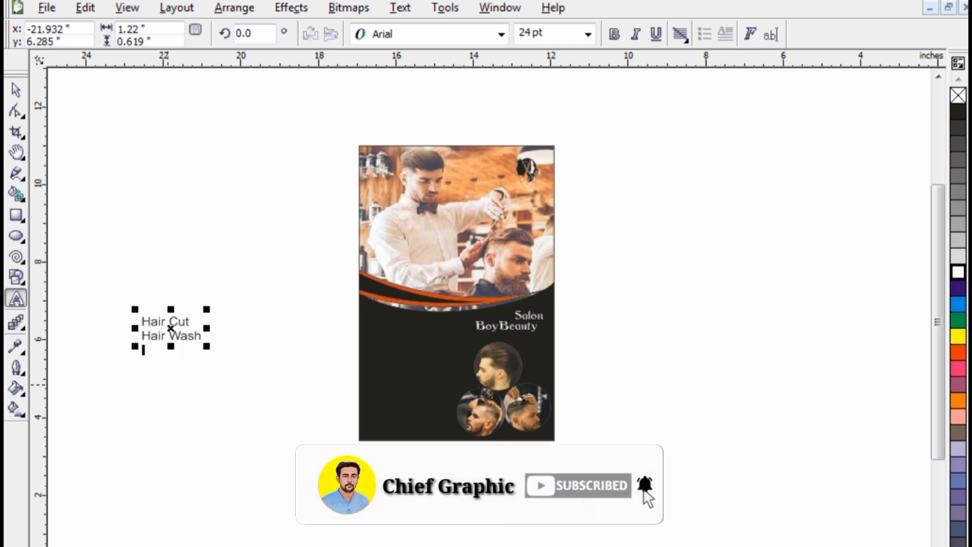
pyautogui.press('Escape')
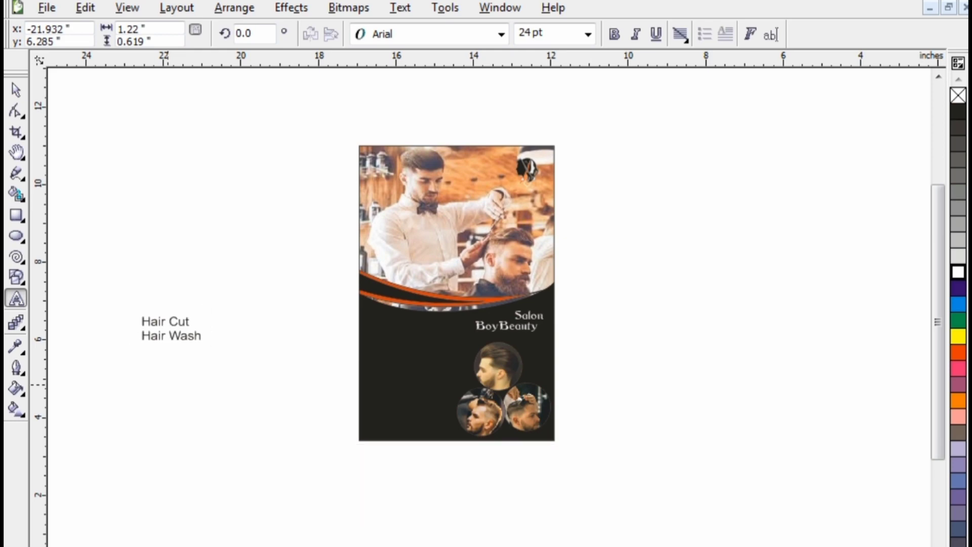
pyautogui.write('Styling')
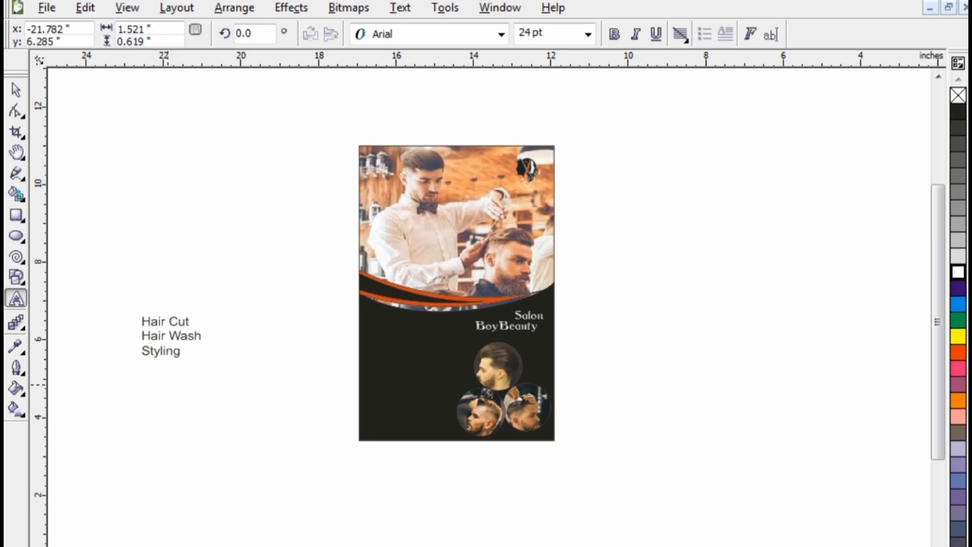
# Step: Continue the service list with the lines "Beard Trim", "Pedicure" and "Manicure"
pyautogui.press('Return')
pyautogui.write('Beard T')
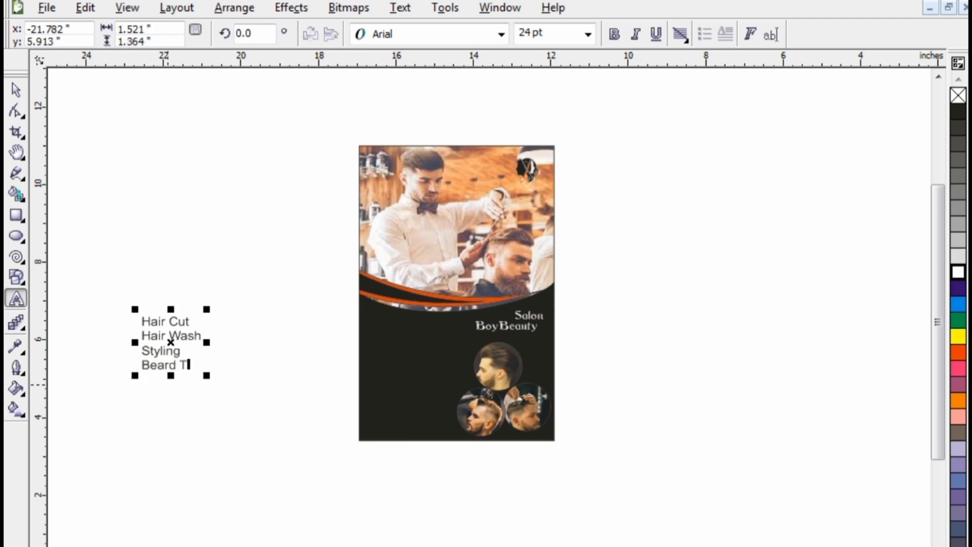
pyautogui.write('rim ')
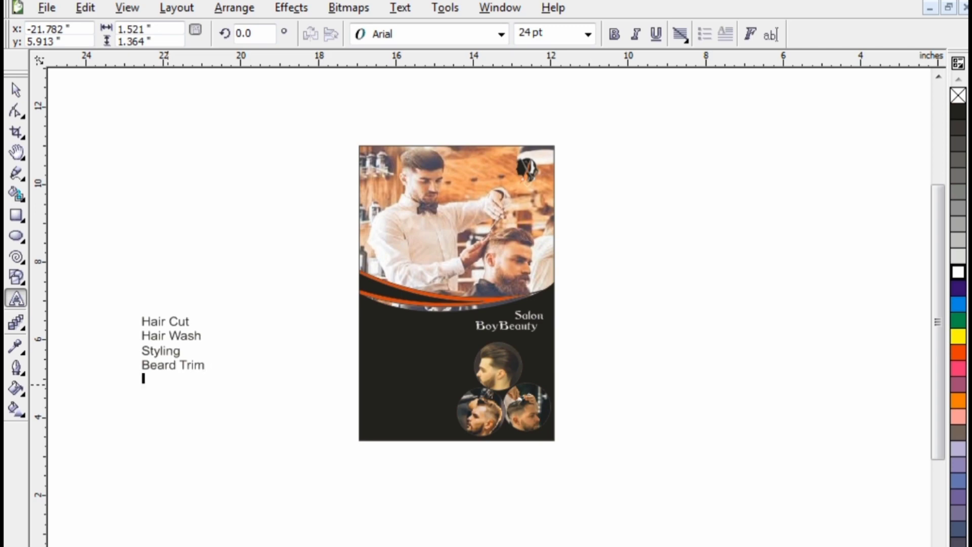
pyautogui.write('Pe')
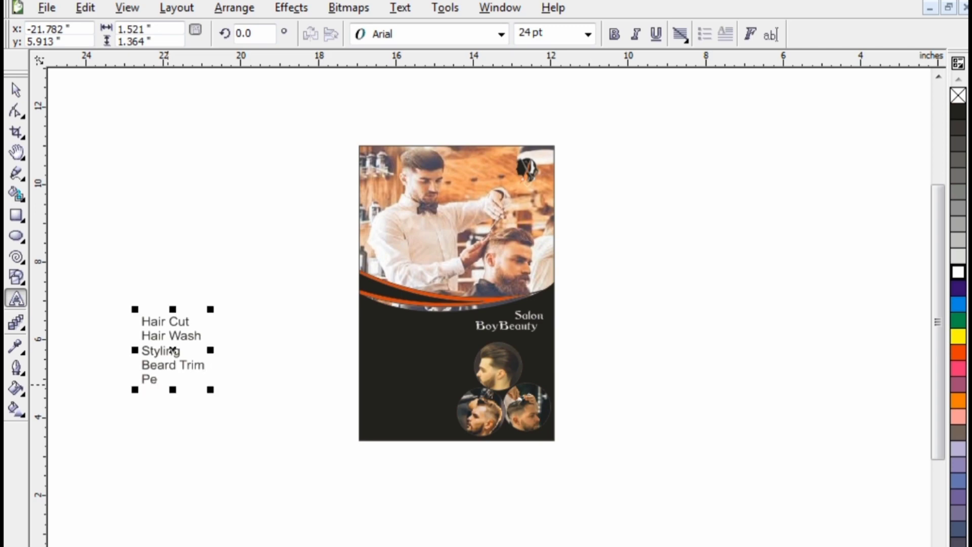
pyautogui.write('dicure')
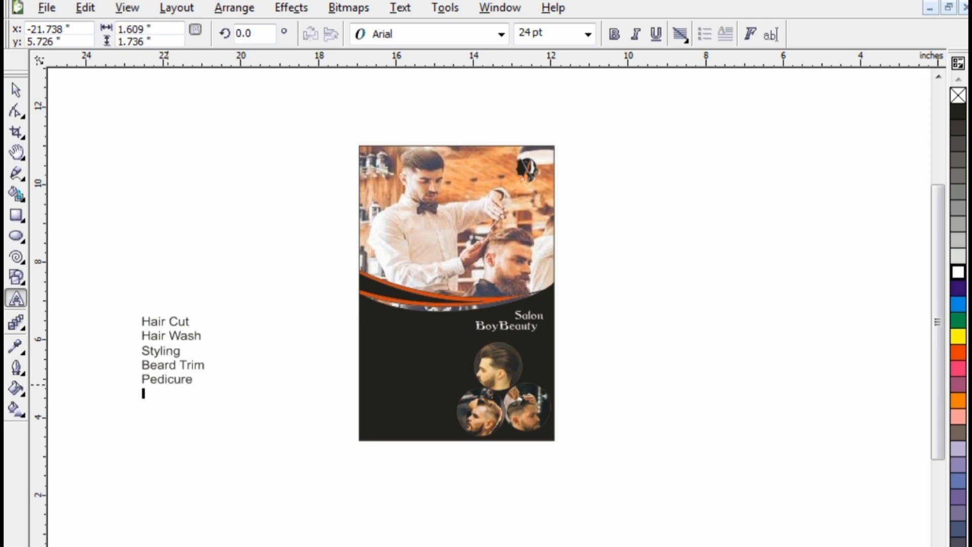
pyautogui.write('M')
pyautogui.write('al')
pyautogui.write('i')
pyautogui.write('cure')
pyautogui.press('Escape')
pyautogui.press('Escape')
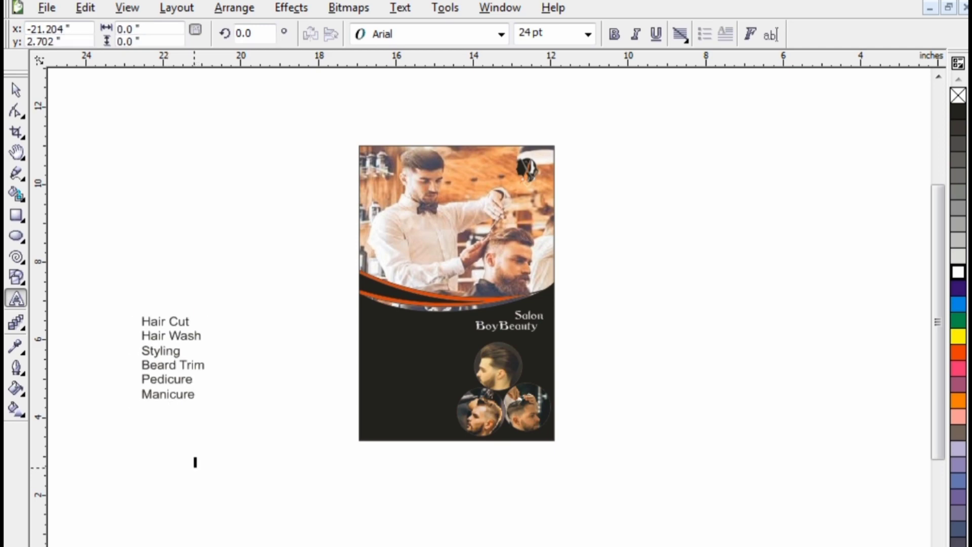
# Step: Add a separate price text below the service list with the lines "799/-" and "1650"
pyautogui.write('799')
pyautogui.write('/- ')
pyautogui.write('1')
pyautogui.write('650')
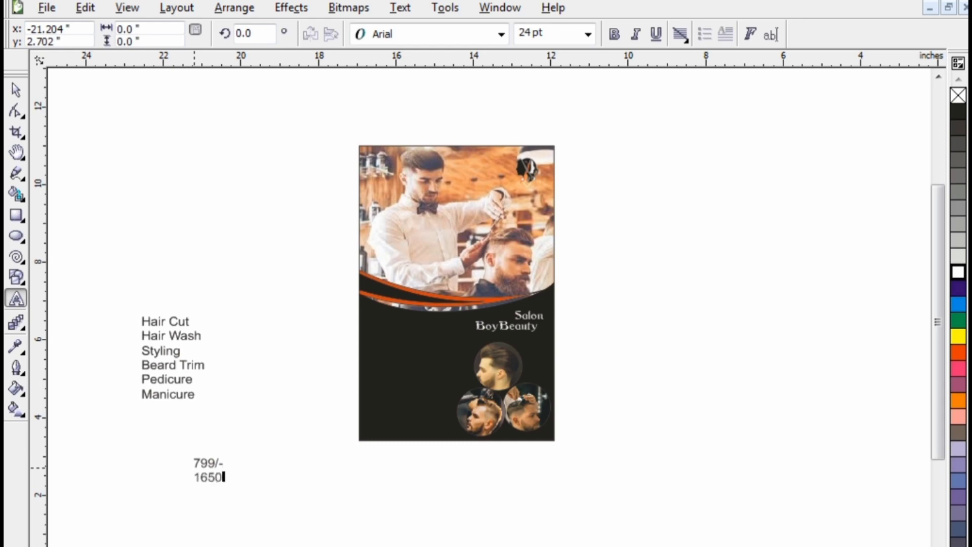
# Step: Change the font of both the service list and the price text to Belmar_Poster-L
pyautogui.click(16, 90)
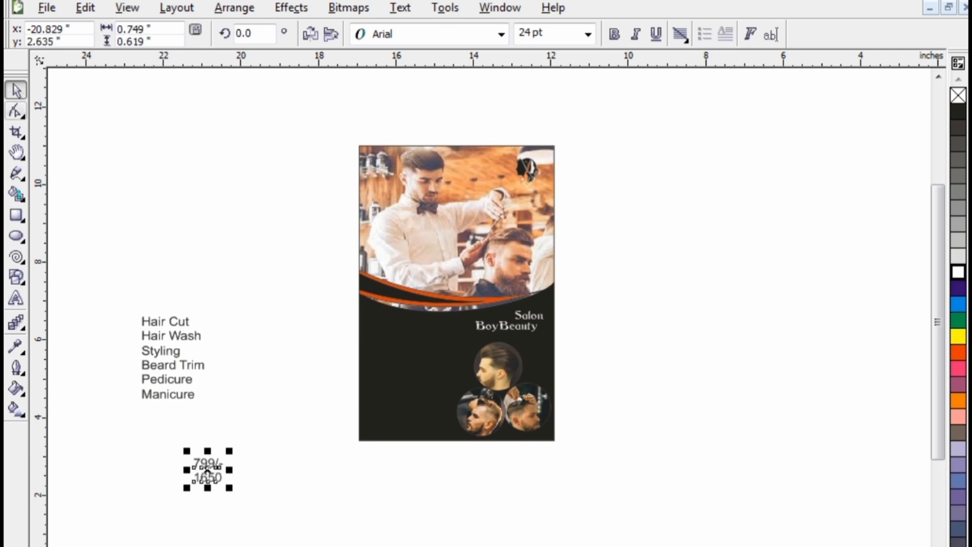
pyautogui.moveTo(280, 263); pyautogui.dragTo(137, 535)
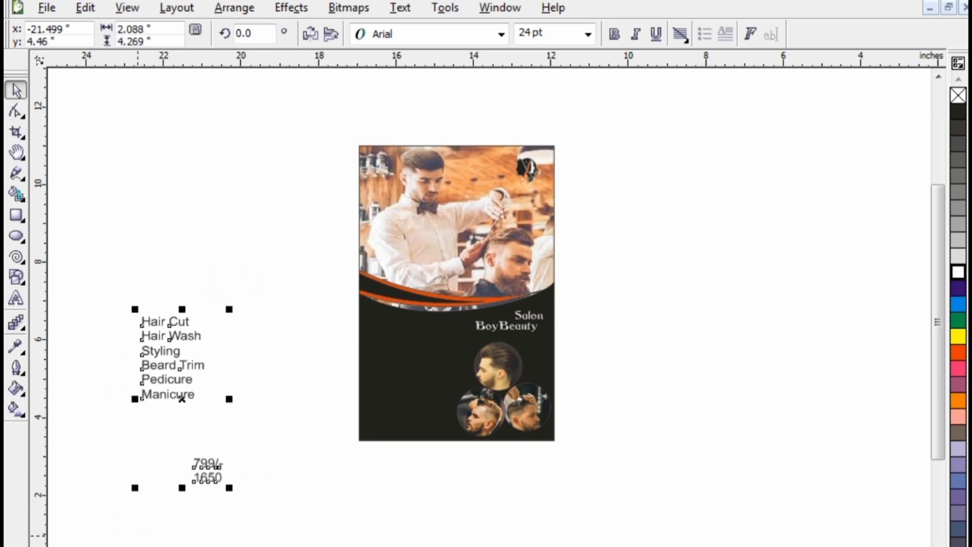
pyautogui.click(501, 34)
pyautogui.click(488, 91)
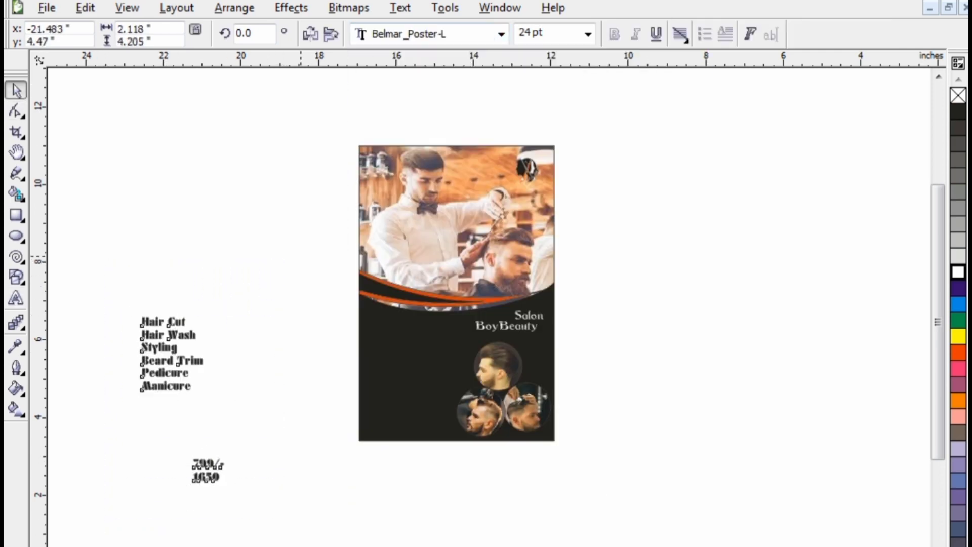
# Step: Move the service list onto the flyer's black panel beside the haircut circles, size it to about 25.4 pt and fill it with white
pyautogui.moveTo(263, 268); pyautogui.dragTo(183, 344)
pyautogui.moveTo(210, 394); pyautogui.dragTo(222, 411)
pyautogui.moveTo(182, 357); pyautogui.dragTo(403, 386)
pyautogui.moveTo(445, 436); pyautogui.dragTo(438, 423)
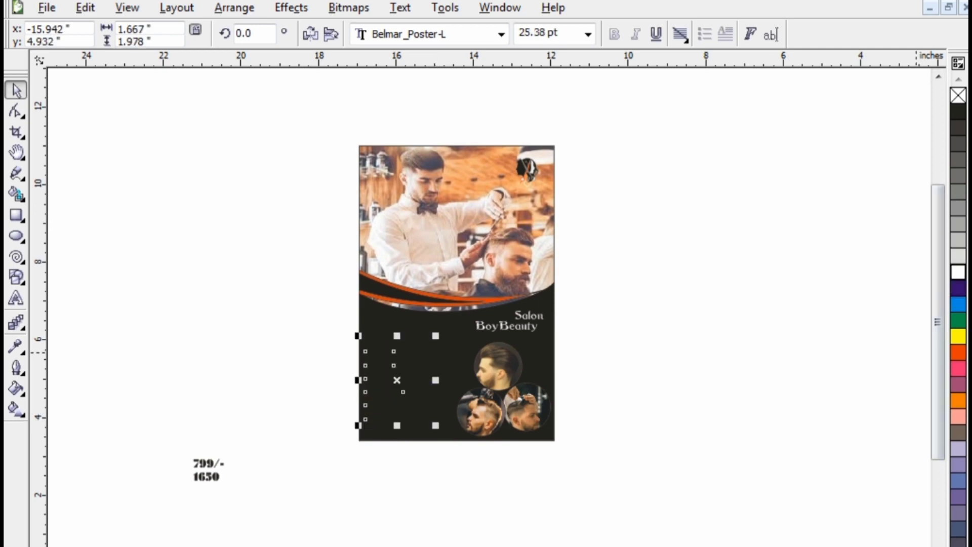
pyautogui.click(957, 272)
pyautogui.click(598, 403)
# Step: Draw a square about 1.34 inches wide beside the flyer and round all four corners to 18
pyautogui.click(16, 215)
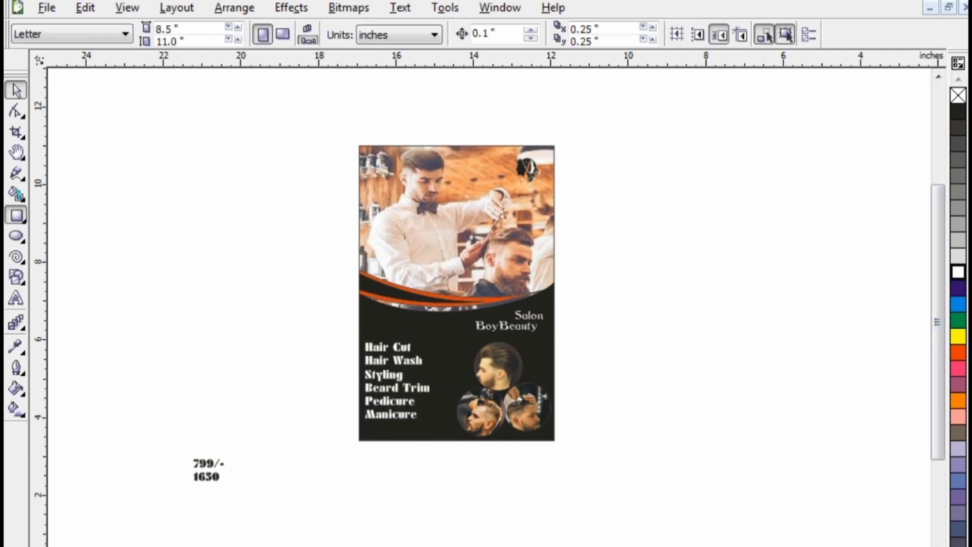
pyautogui.moveTo(157, 276); pyautogui.dragTo(216, 322)
pyautogui.press('Delete')
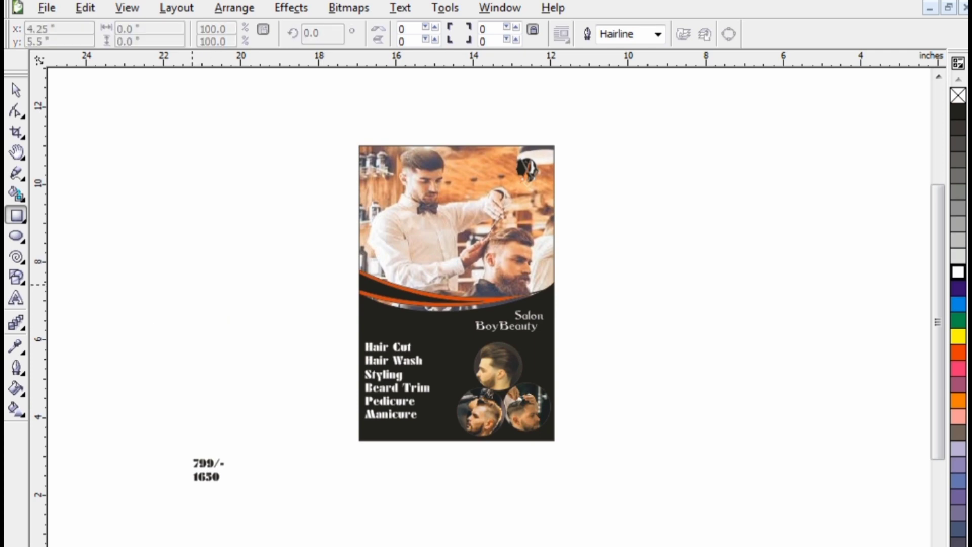
pyautogui.moveTo(192, 284); pyautogui.dragTo(244, 336)
pyautogui.click(17, 110)
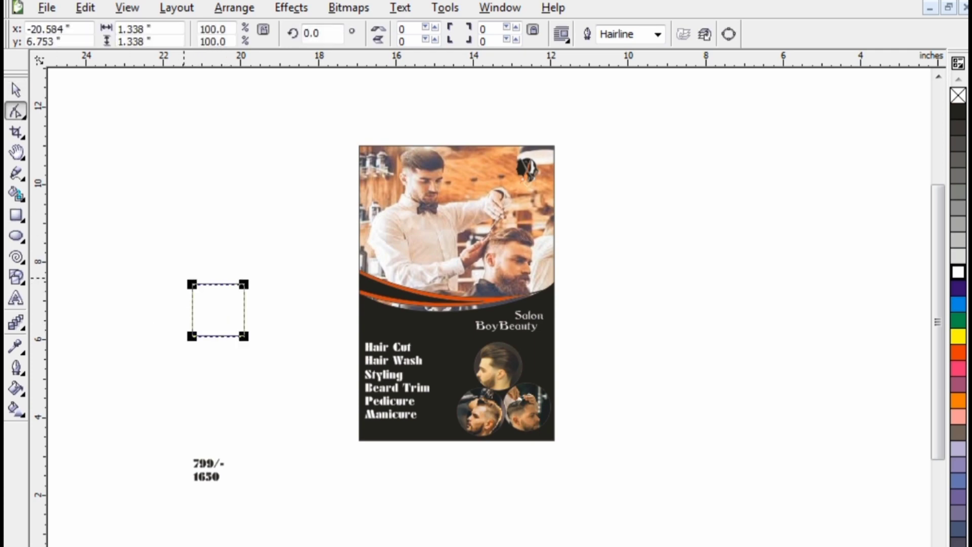
pyautogui.moveTo(192, 284); pyautogui.dragTo(176, 313)
# Step: Rotate the rounded square about 45.7 degrees into a diamond and center the price text inside it at about 26.7 pt
pyautogui.click(16, 90)
pyautogui.click(196, 284)
pyautogui.moveTo(273, 403); pyautogui.dragTo(152, 512)
pyautogui.moveTo(208, 469); pyautogui.dragTo(243, 330)
pyautogui.click(194, 345)
pyautogui.click(218, 311)
pyautogui.click(216, 346)
pyautogui.press('Escape')
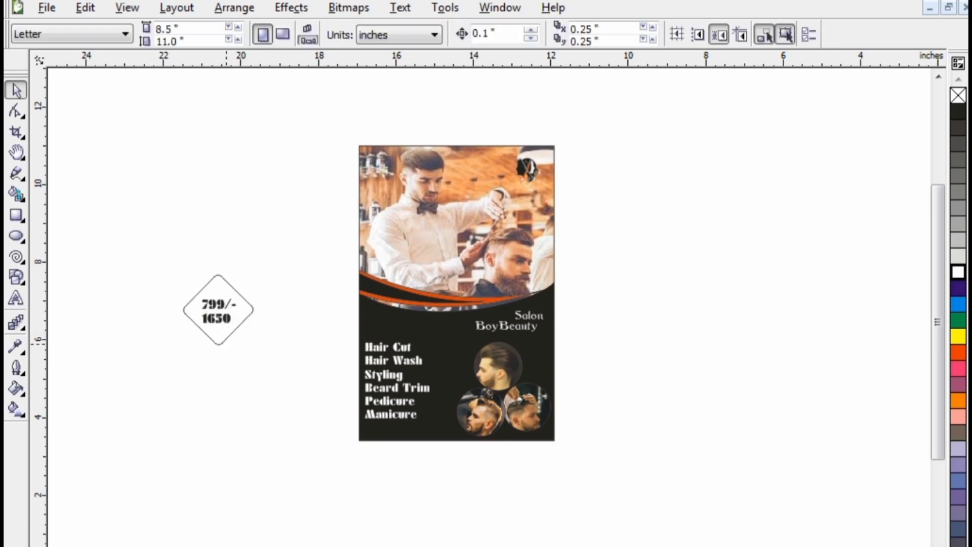
# Step: Set the diamond's hairline outline to white and fill the price text with white
pyautogui.click(227, 337)
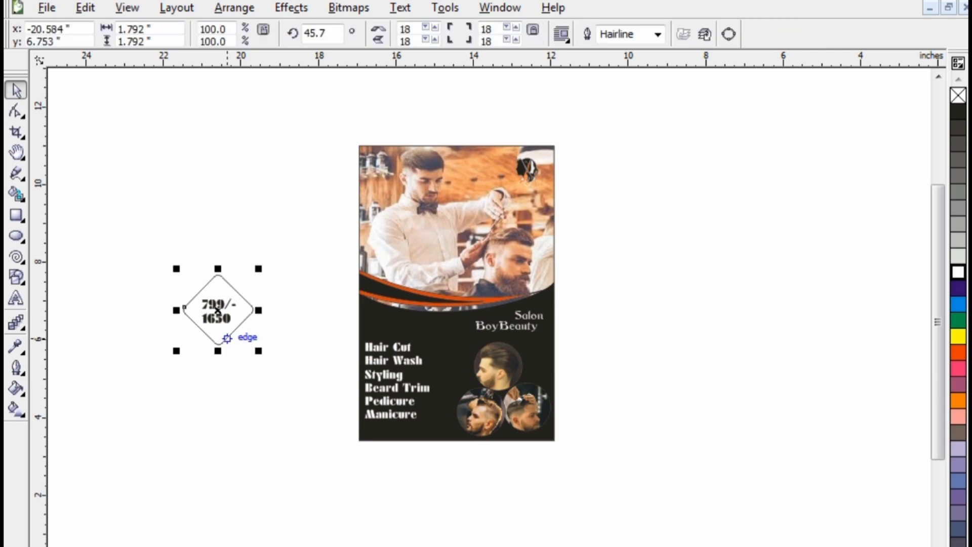
pyautogui.press('F12')
pyautogui.click(380, 226)
pyautogui.click(403, 186)
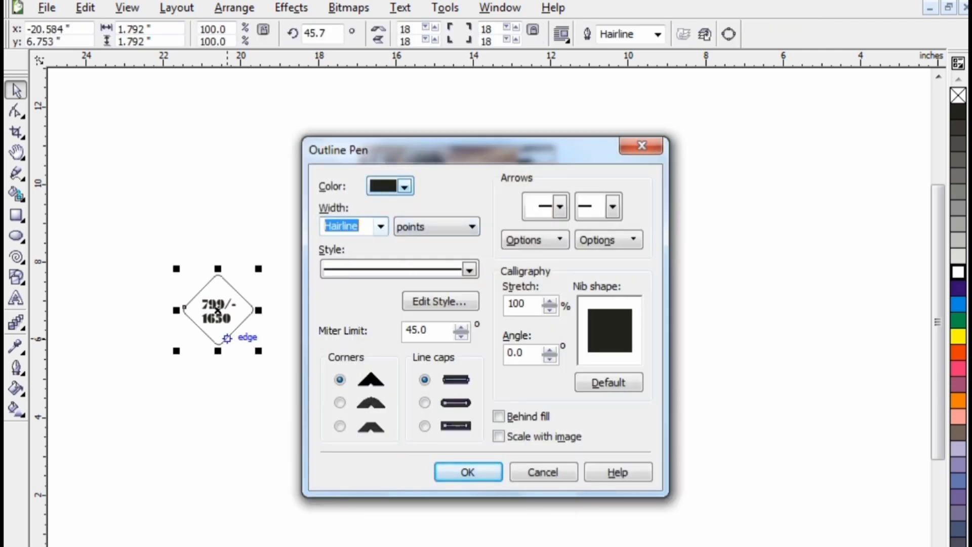
pyautogui.click(404, 186)
pyautogui.click(434, 220)
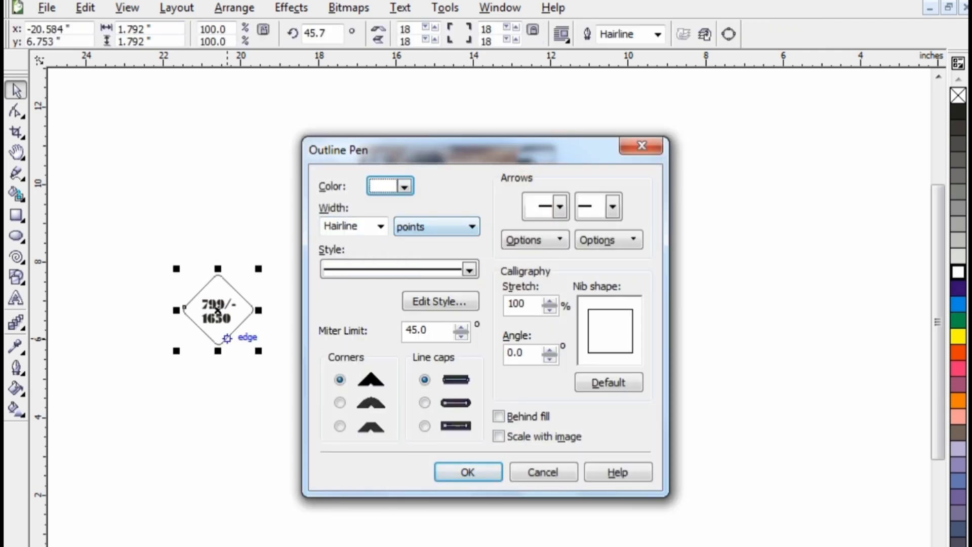
pyautogui.press('Return')
pyautogui.click(227, 320)
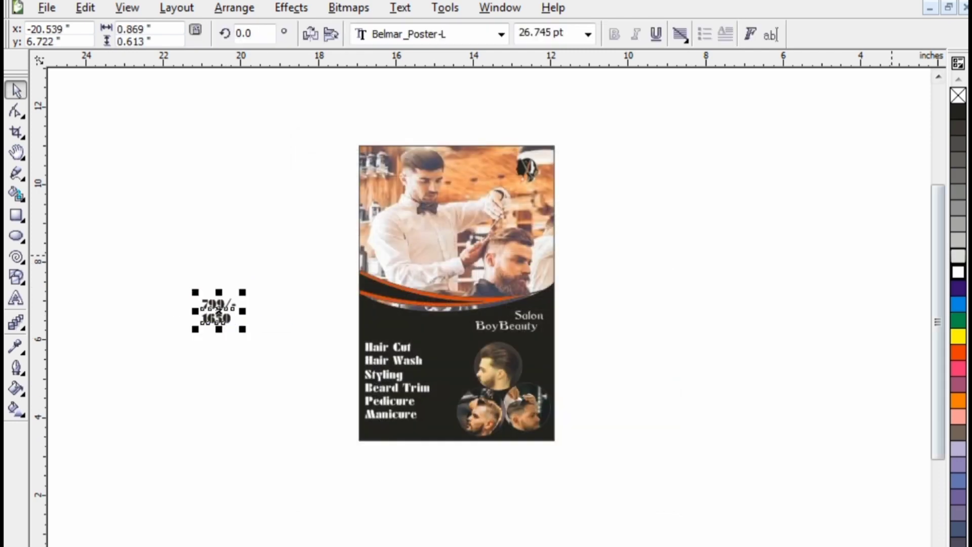
pyautogui.click(958, 272)
# Step: Group the diamond with its price text, shrink it to about 0.93 inches and place it between the service list and the haircut circles
pyautogui.moveTo(282, 238); pyautogui.dragTo(141, 380)
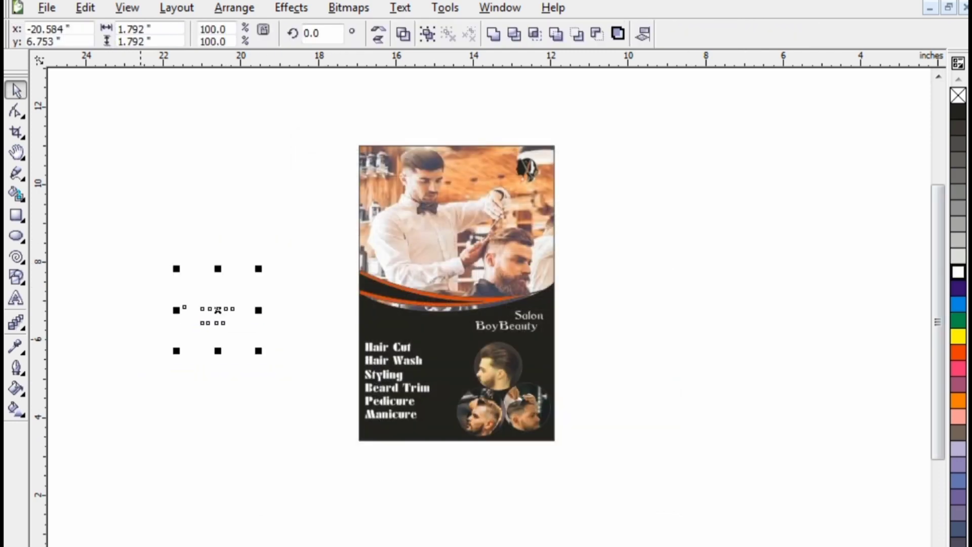
pyautogui.moveTo(176, 268); pyautogui.dragTo(453, 349)
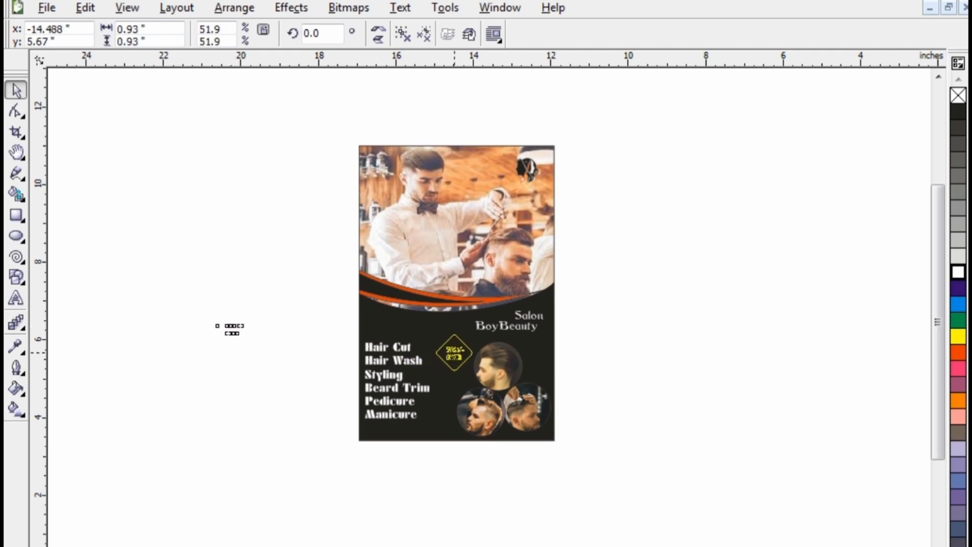
pyautogui.press('Escape')
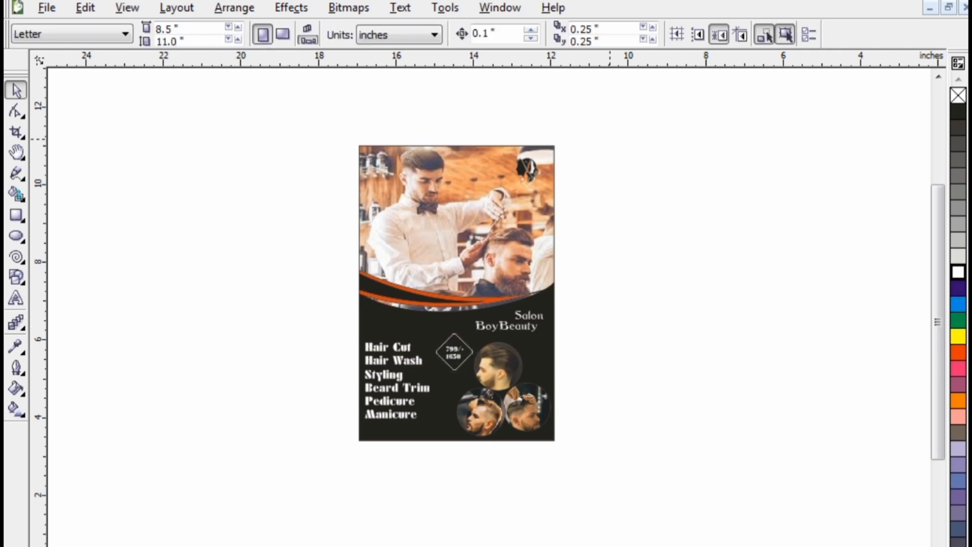
# Step: Examine the flyer up close, from the main photo and logo down to the title, service list, price diamond and haircut circles
pyautogui.moveTo(610, 139); pyautogui.dragTo(307, 449)
pyautogui.press('Escape')
pyautogui.click(16, 152)
pyautogui.click(52, 160)
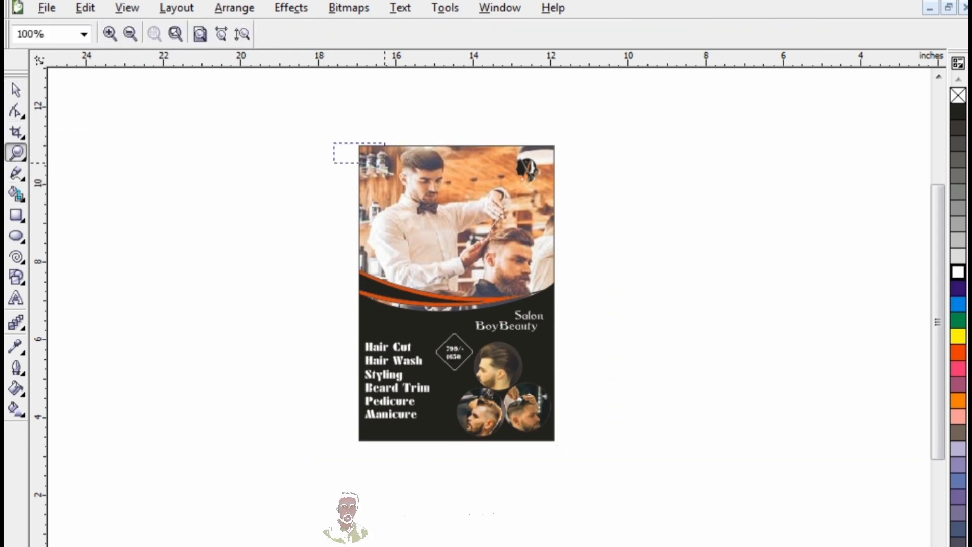
pyautogui.moveTo(385, 163); pyautogui.dragTo(597, 416)
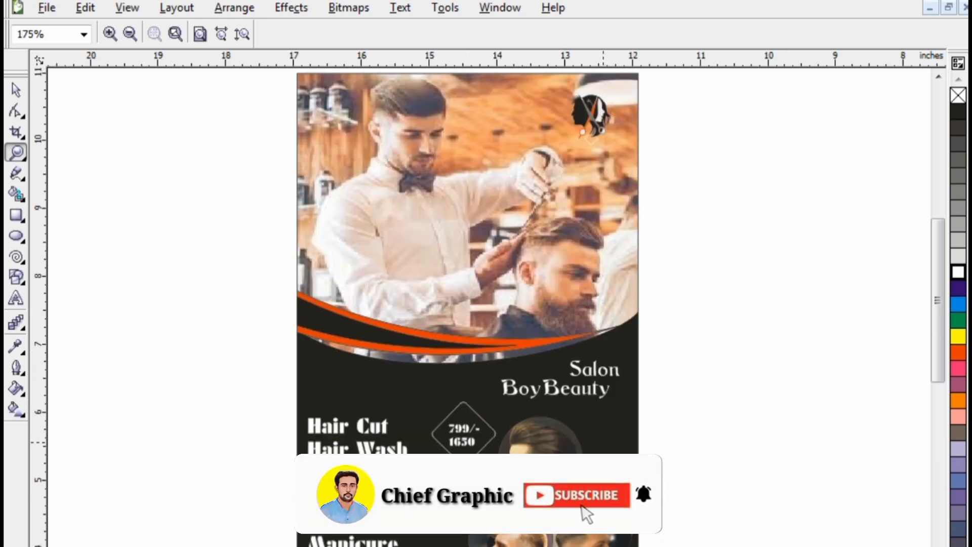
pyautogui.click(16, 90)
pyautogui.scroll(-2, 340, 163)
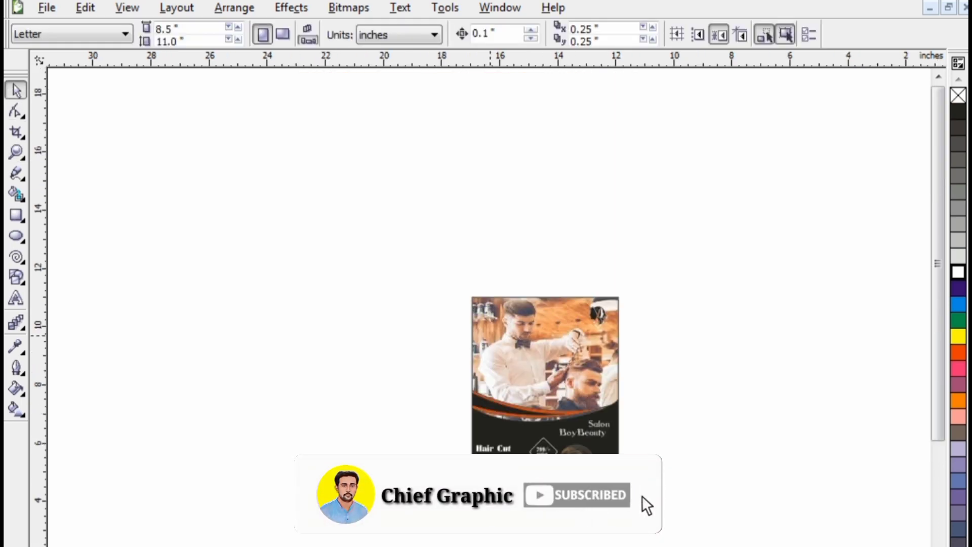
pyautogui.scroll(1, 641, 380)
pyautogui.click(938, 544)
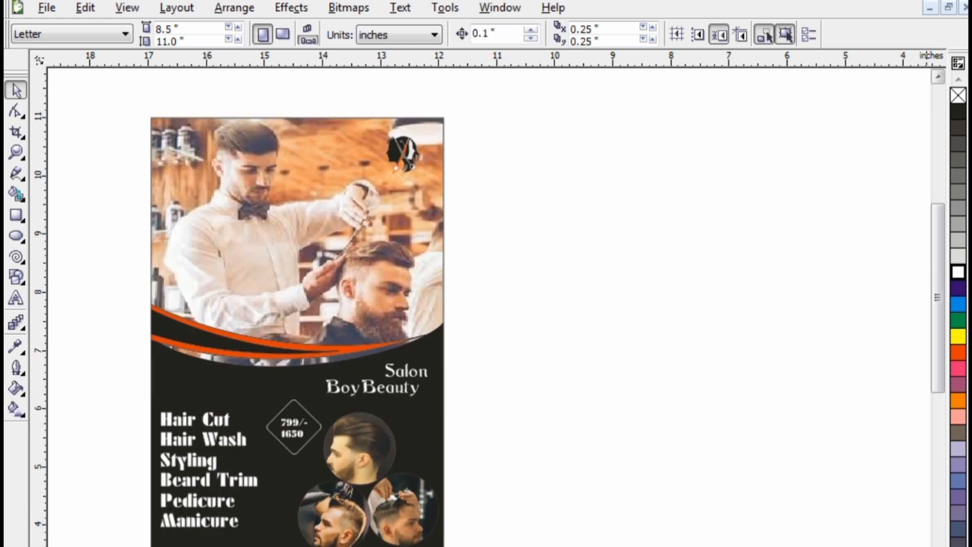
pyautogui.hscroll(1, 489, 306)
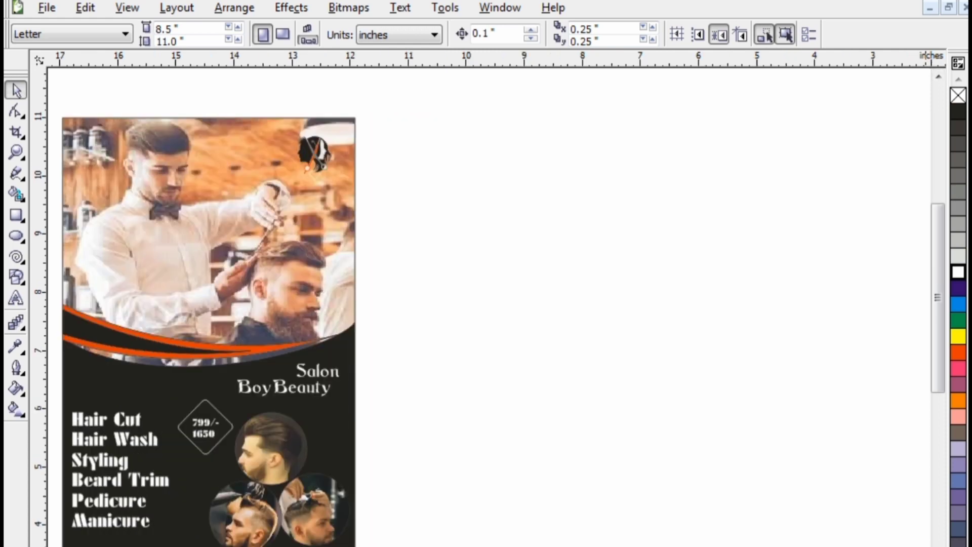
pyautogui.hscroll(-3, 489, 306)
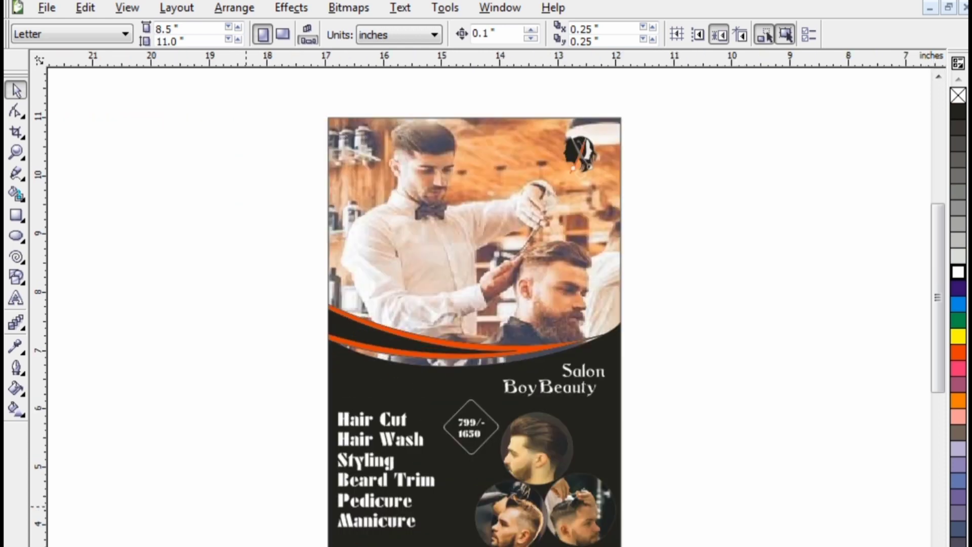